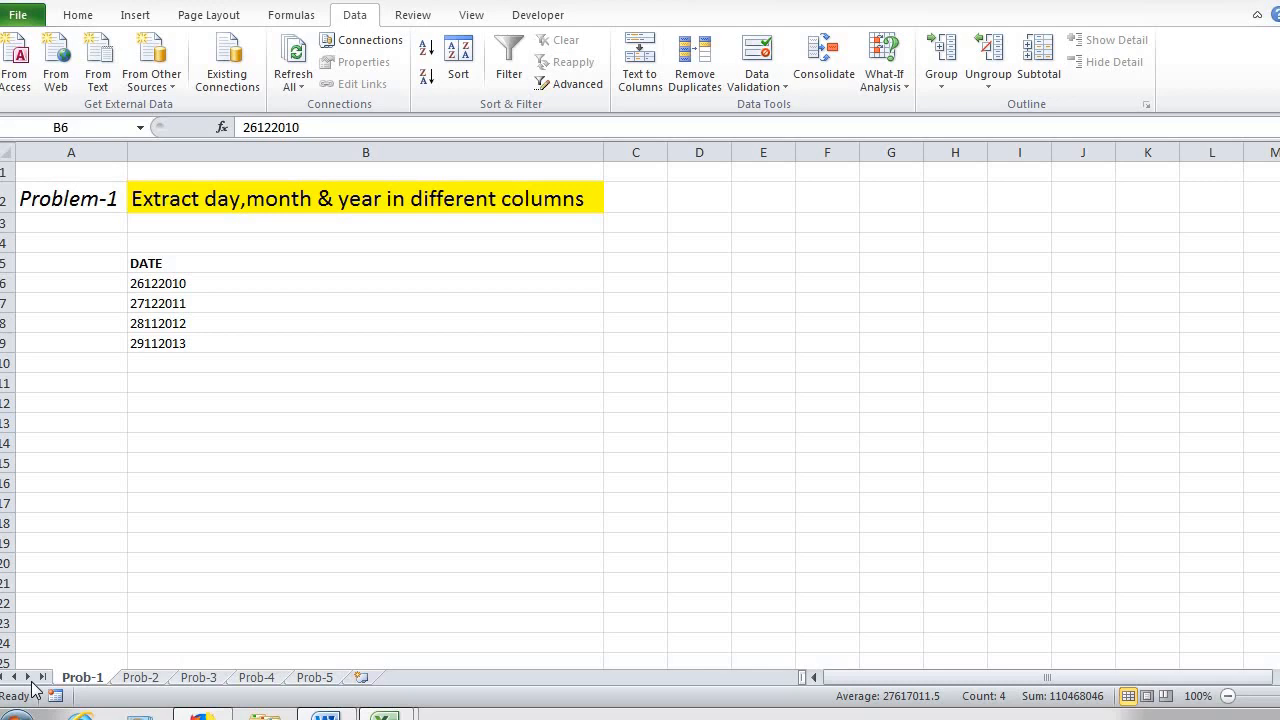
Step: Split the dates in B6:B9 into day, month and year with fixed-width Text to Columns, breaking after the second and fourth digits
{"action": "key", "text": "ctrl+shift+Down"}
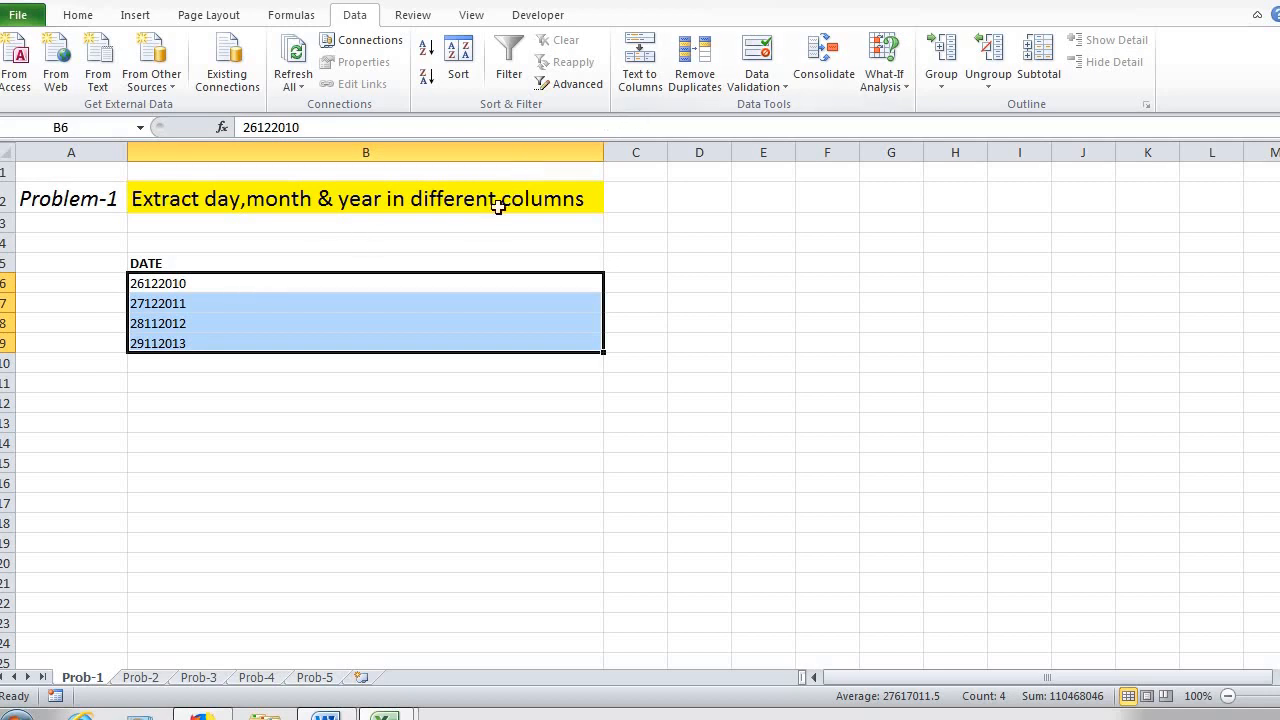
{"action": "left_click", "coordinate": [640, 62]}
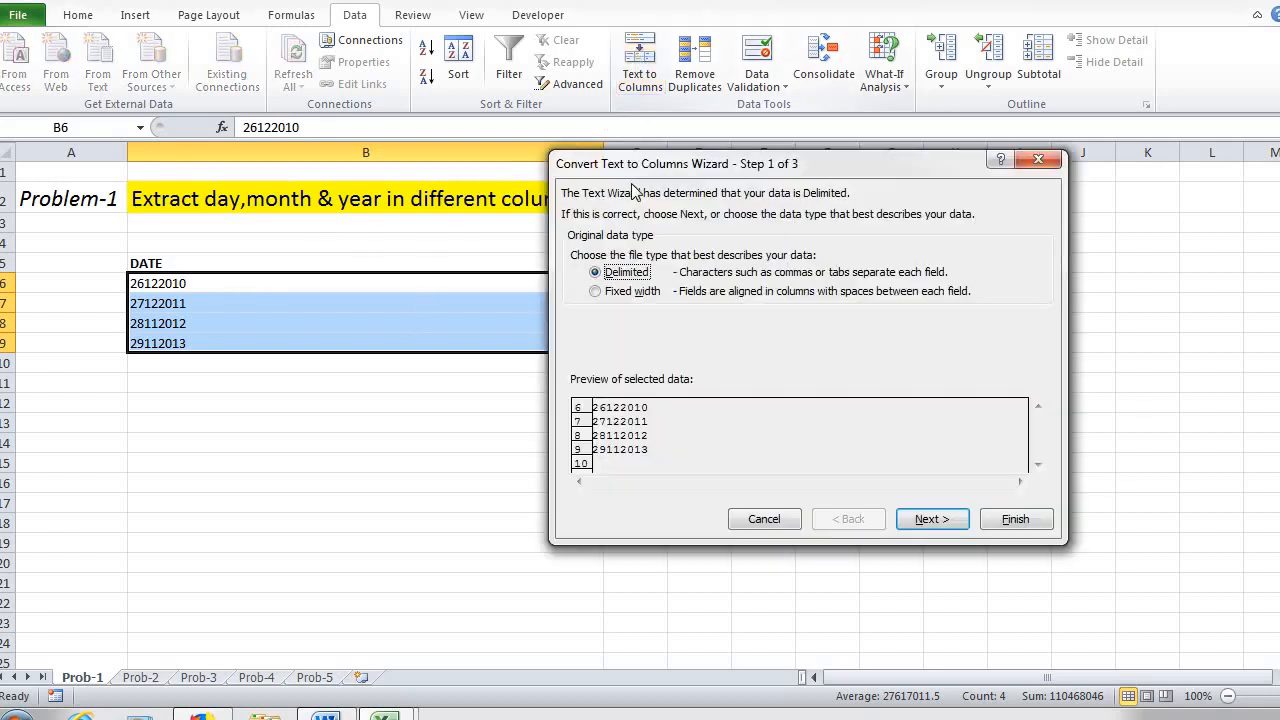
{"action": "left_click", "coordinate": [598, 292]}
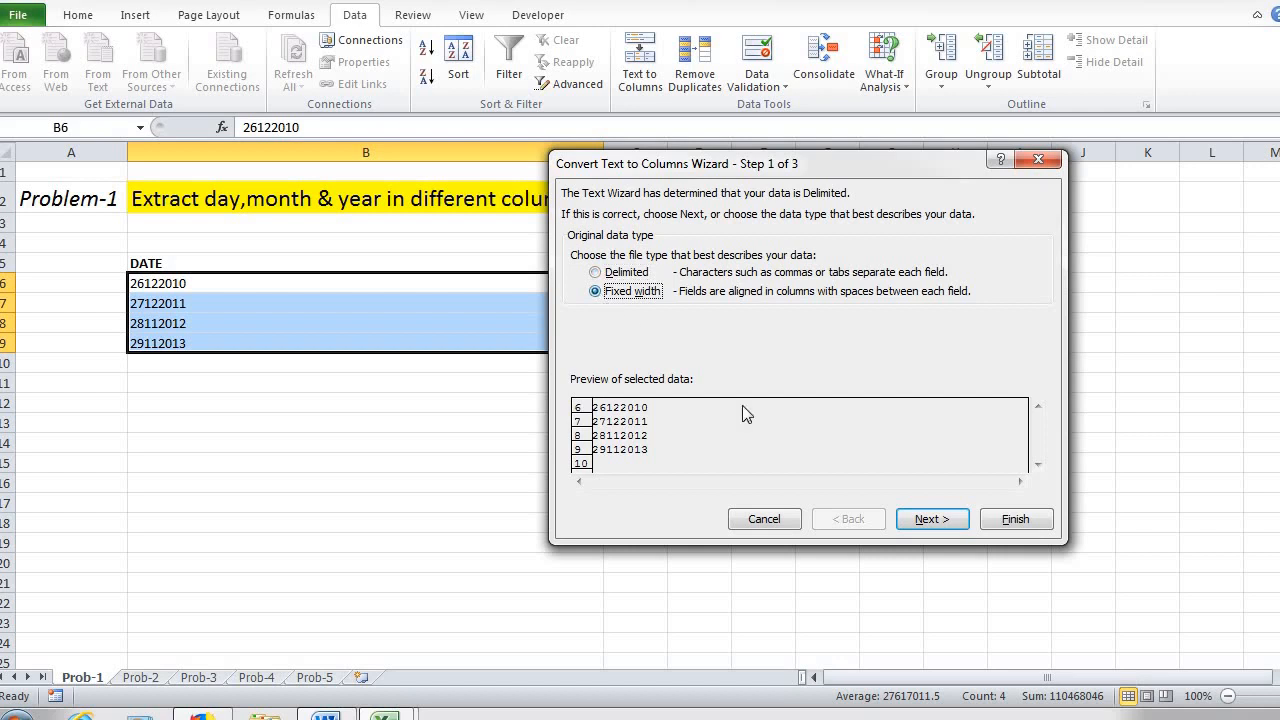
{"action": "left_click", "coordinate": [929, 521]}
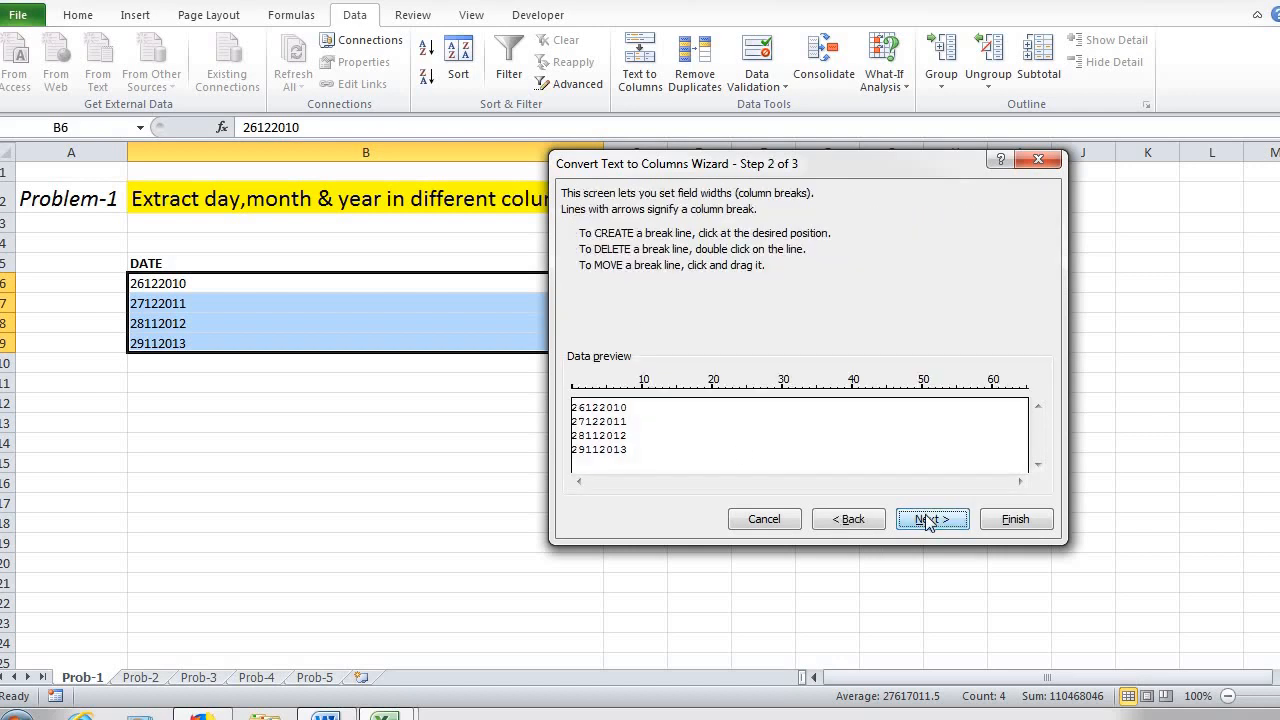
{"action": "left_click", "coordinate": [588, 394]}
{"action": "left_click", "coordinate": [600, 395]}
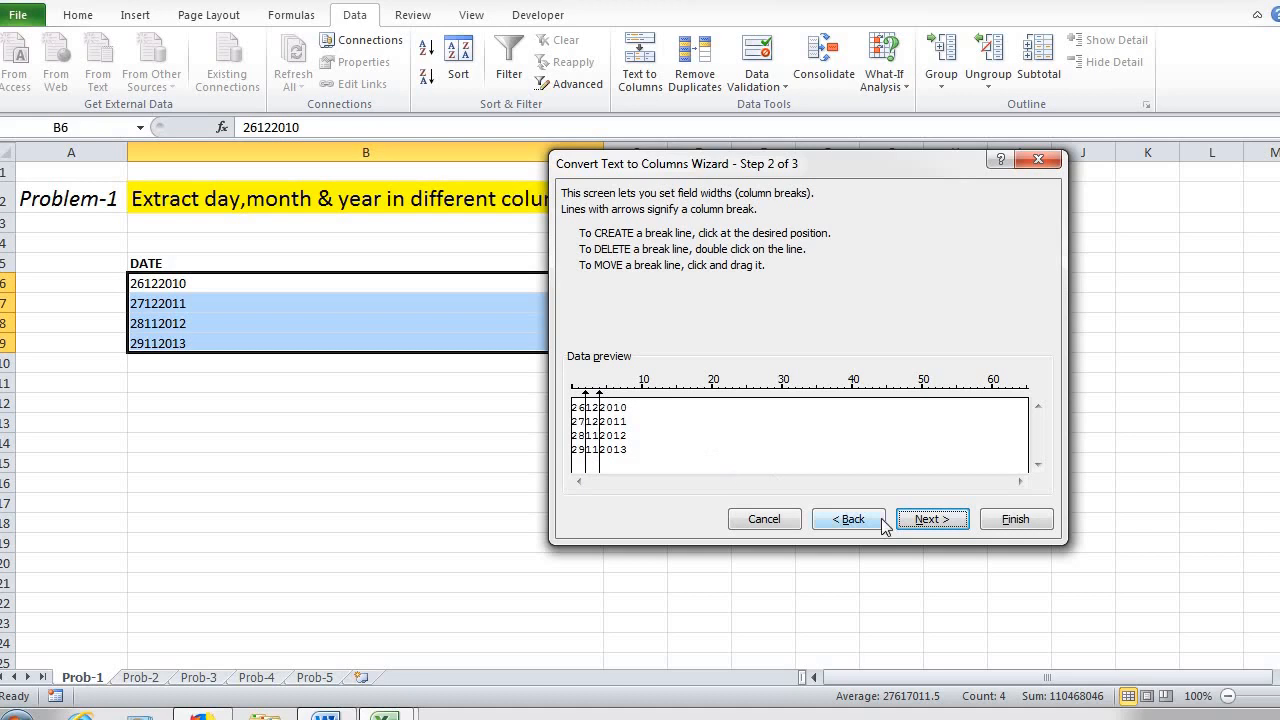
{"action": "left_click", "coordinate": [929, 519]}
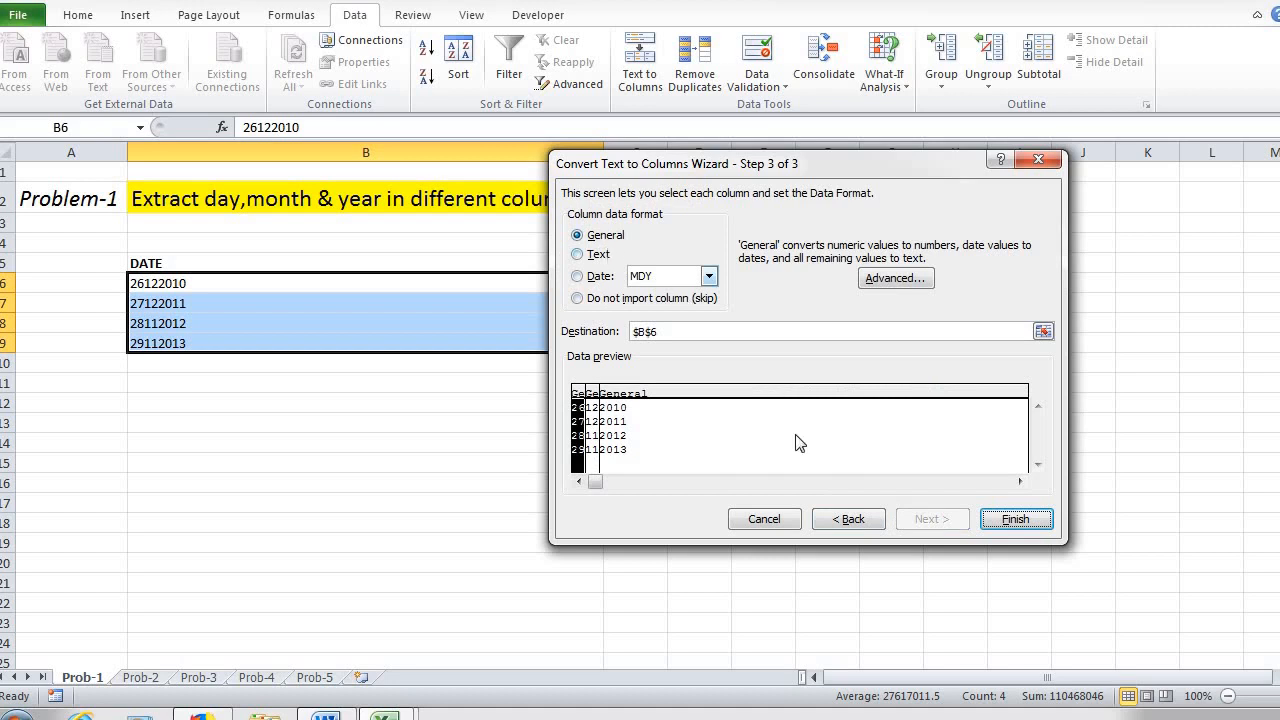
{"action": "left_click", "coordinate": [1013, 519]}
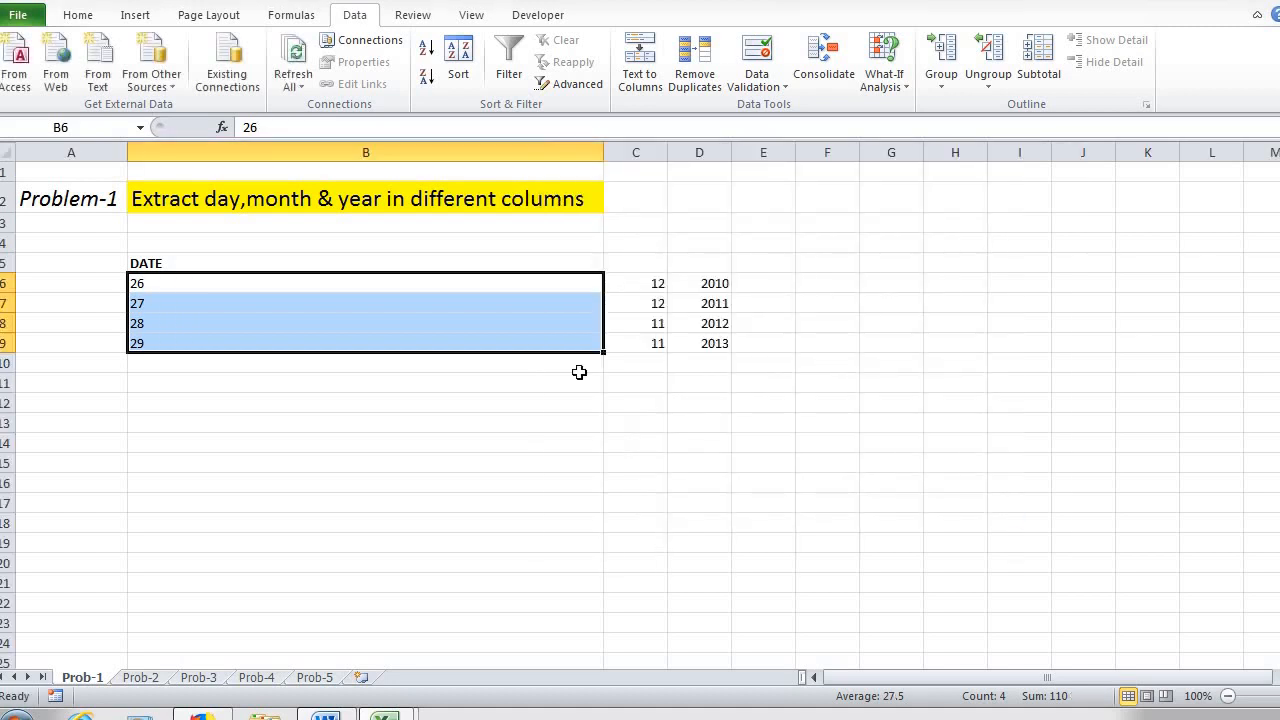
{"action": "left_click", "coordinate": [344, 280]}
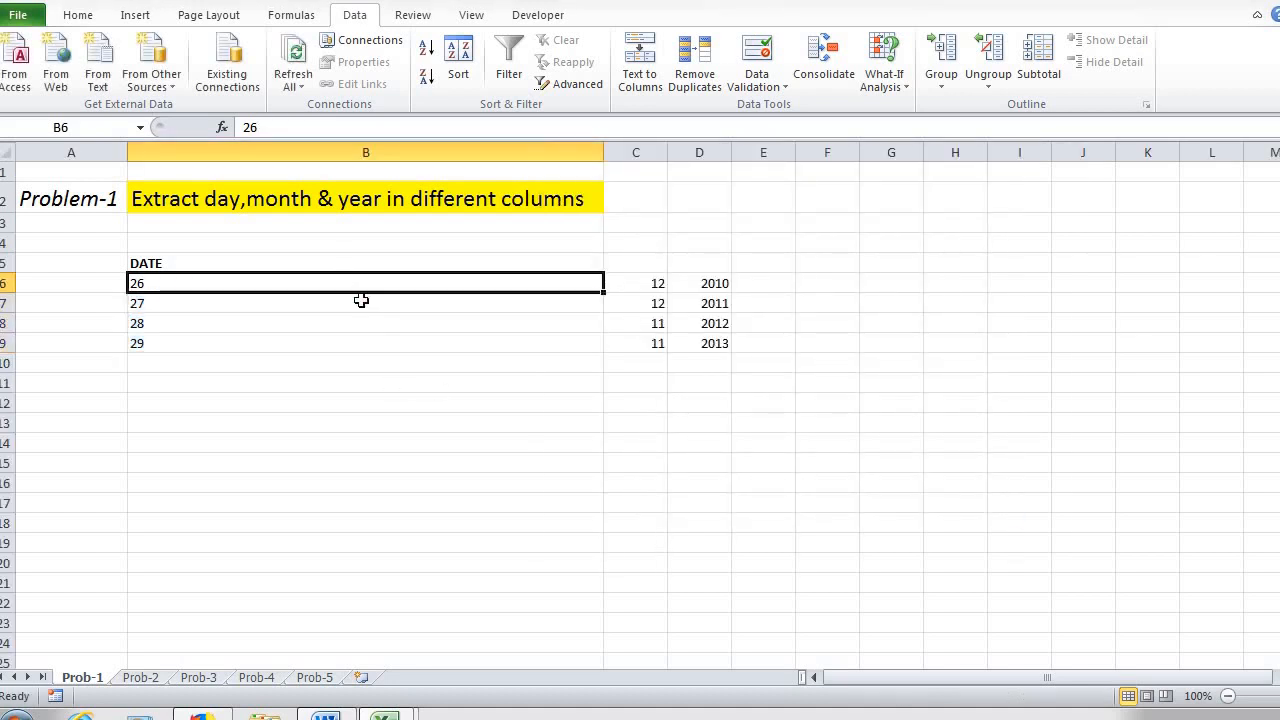
{"action": "left_click_drag", "start_coordinate": [361, 300], "coordinate": [711, 340]}
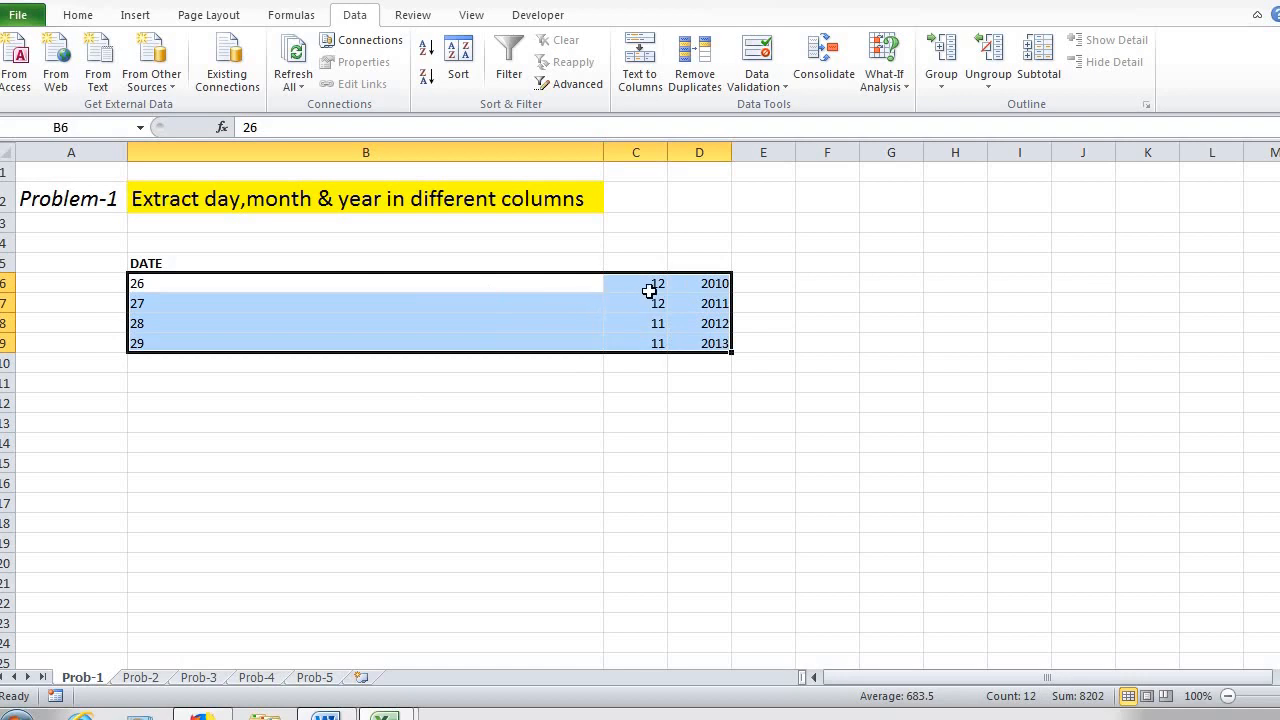
{"action": "left_click", "coordinate": [564, 284]}
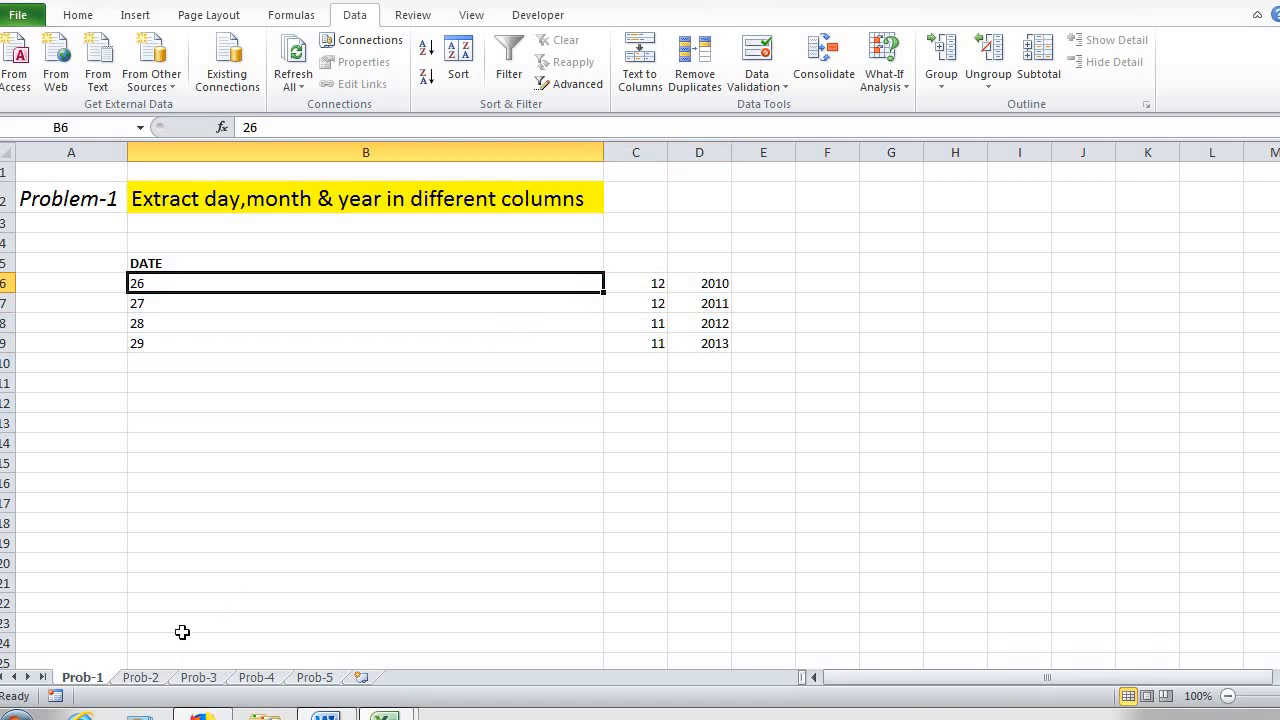
Step: On the Prob-2 sheet, select only the blank cells within B5:B27 using Go To Special and fill them yellow
{"action": "left_click", "coordinate": [154, 679]}
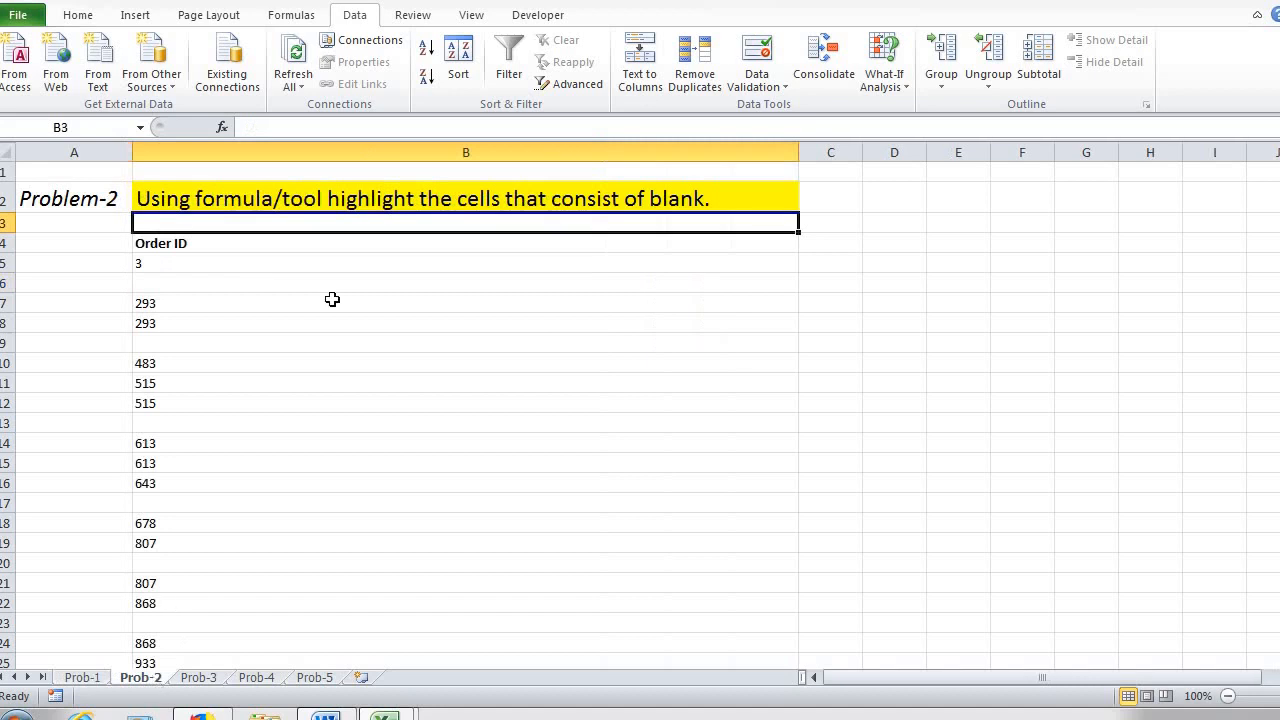
{"action": "left_click", "coordinate": [300, 261]}
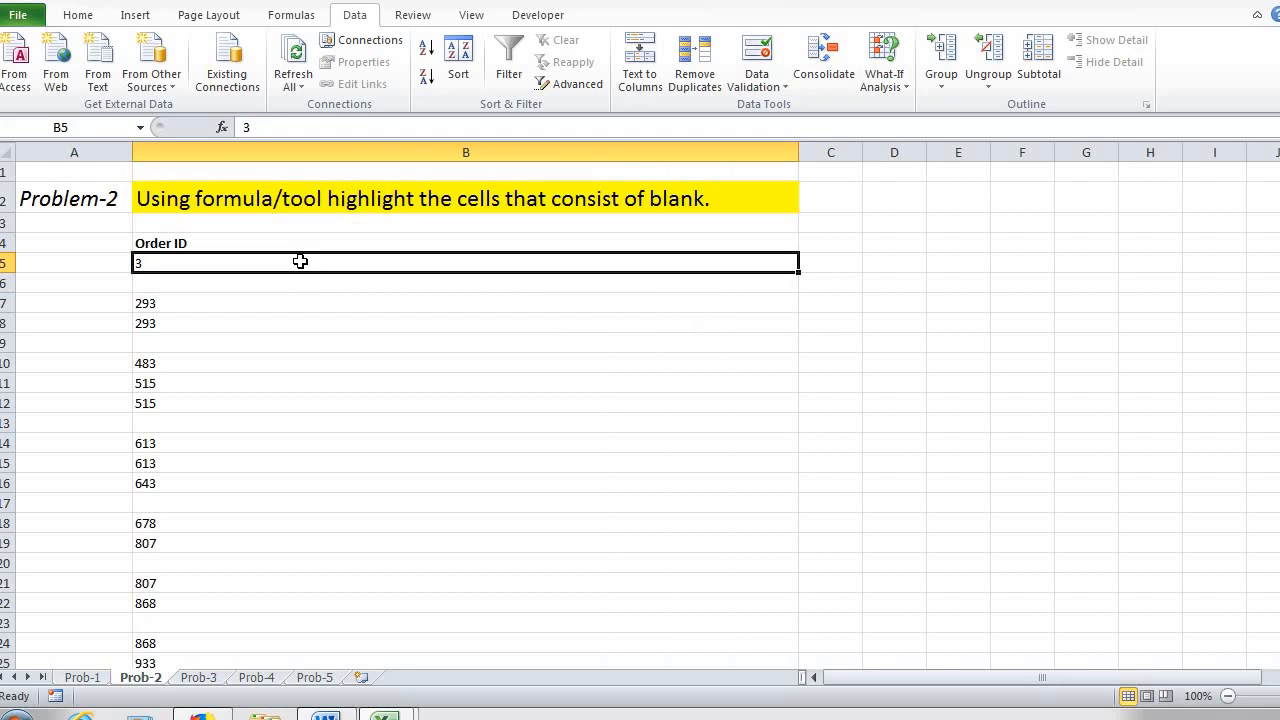
{"action": "left_click_drag", "start_coordinate": [289, 258], "coordinate": [261, 632]}
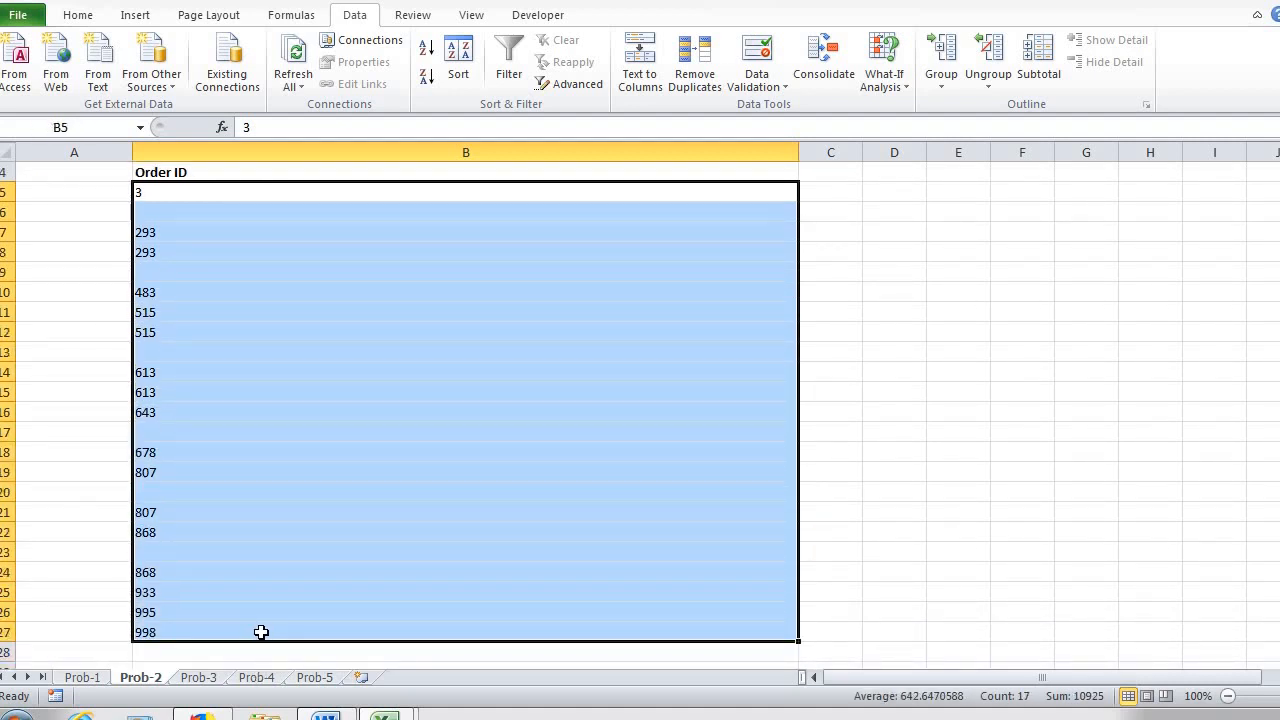
{"action": "scroll", "coordinate": [688, 306], "scroll_direction": "up", "scroll_amount": 1}
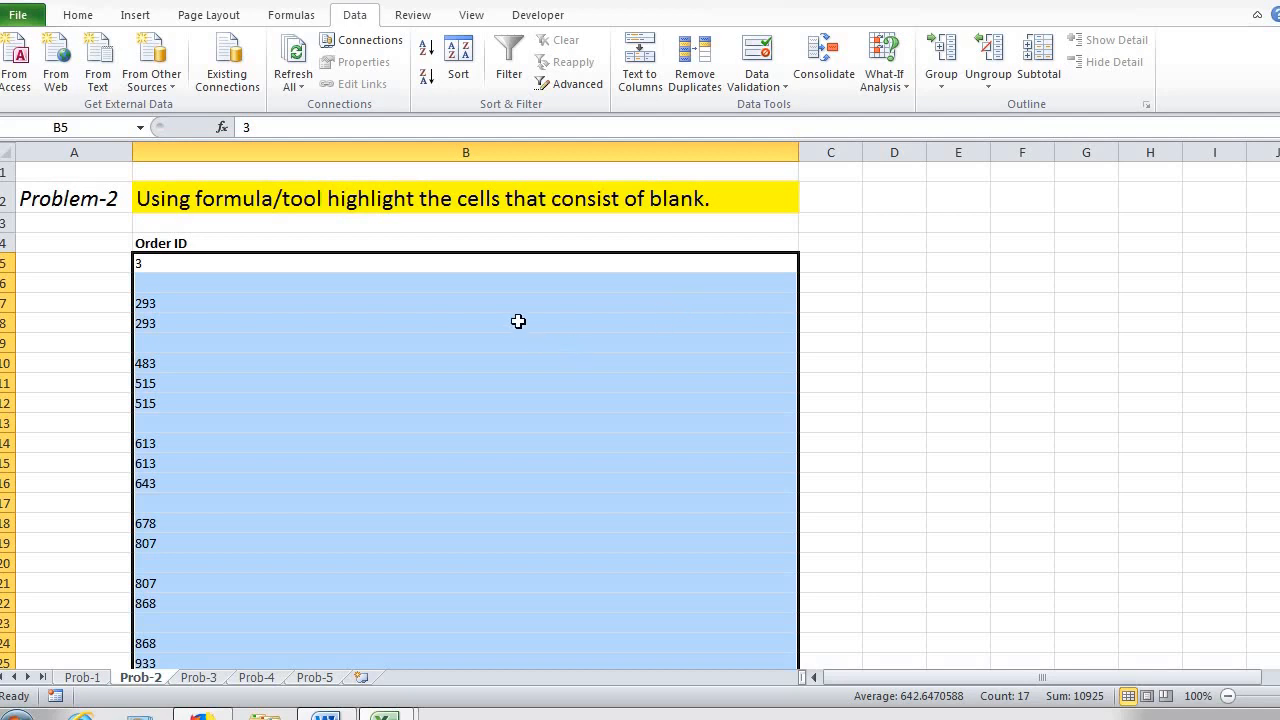
{"action": "left_click", "coordinate": [76, 15]}
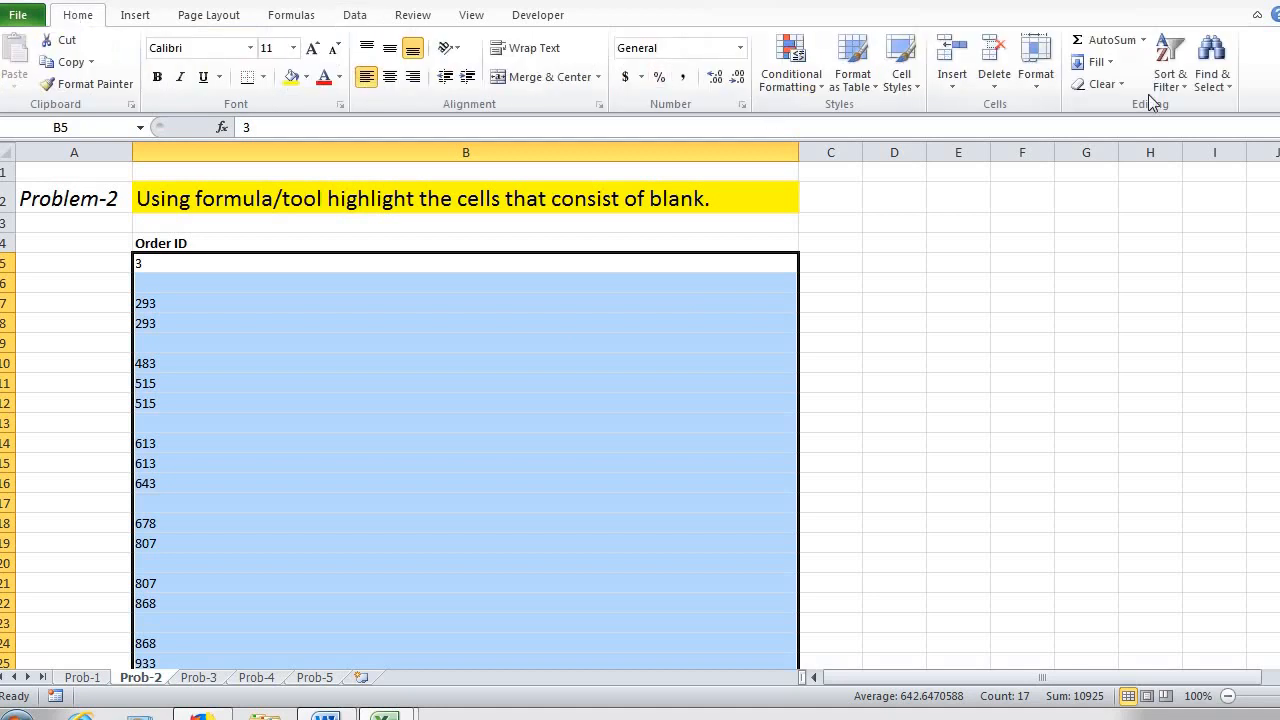
{"action": "left_click", "coordinate": [1218, 88]}
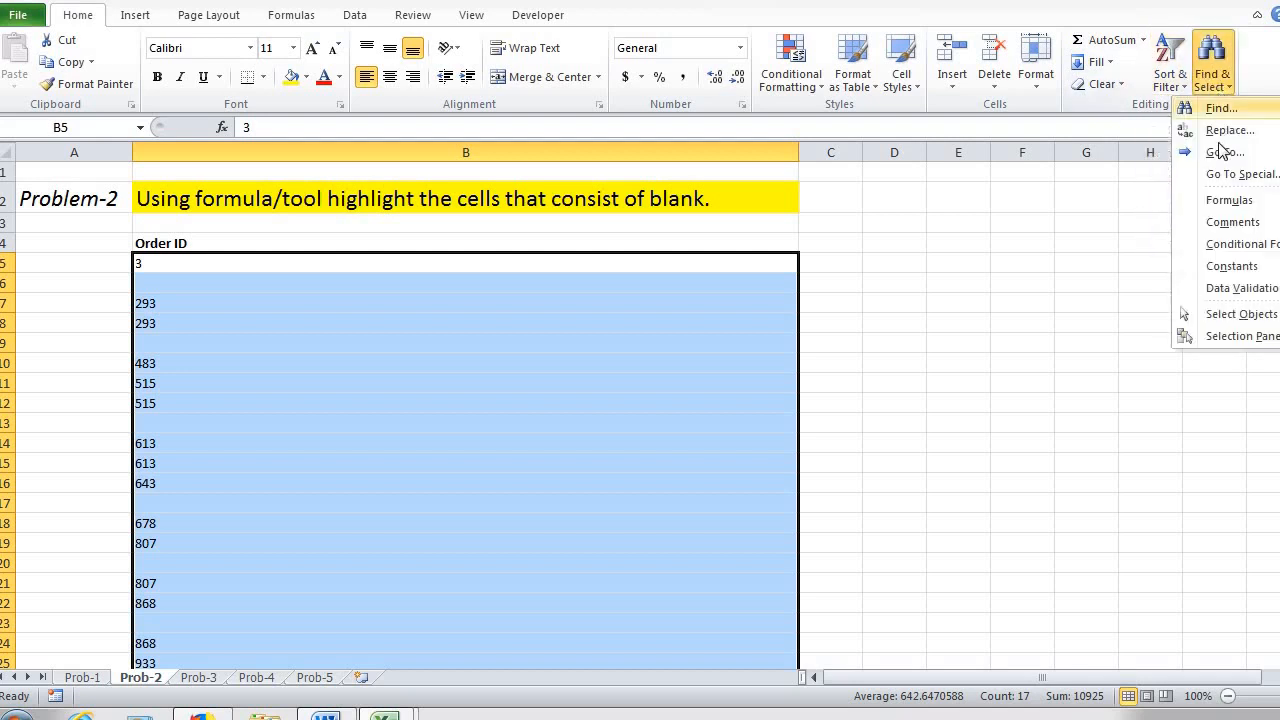
{"action": "left_click", "coordinate": [1222, 176]}
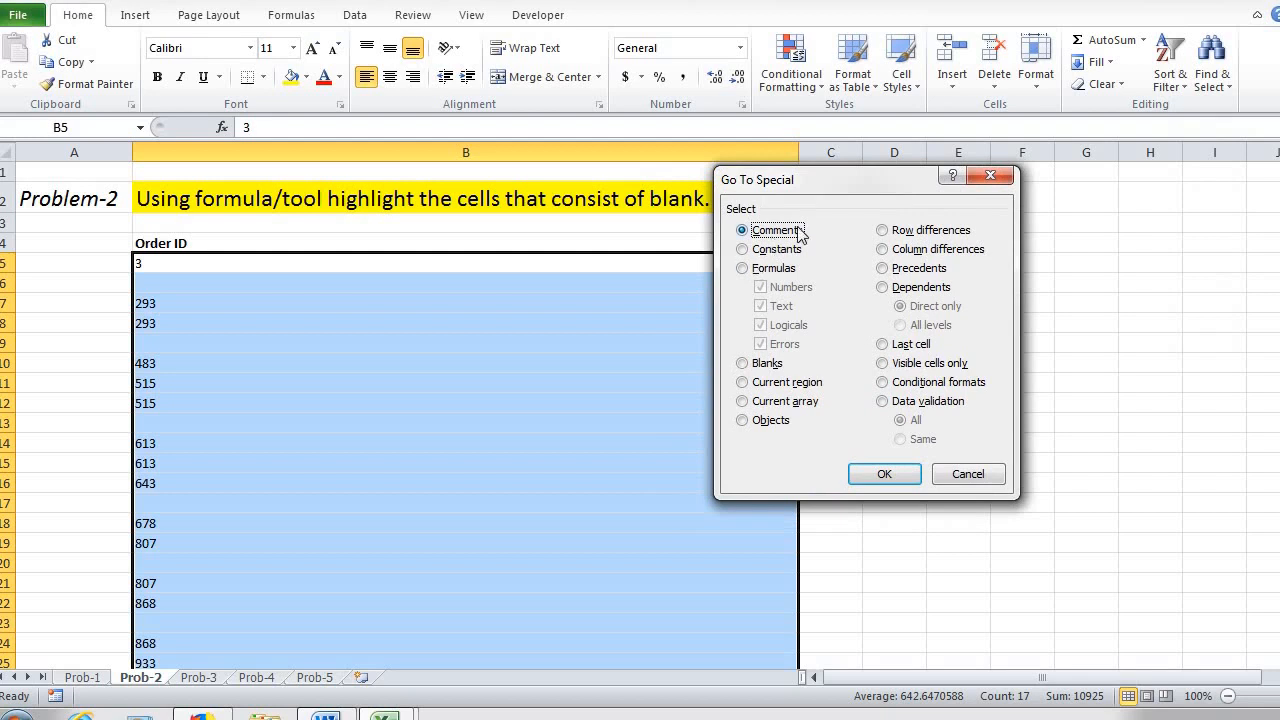
{"action": "left_click", "coordinate": [742, 364]}
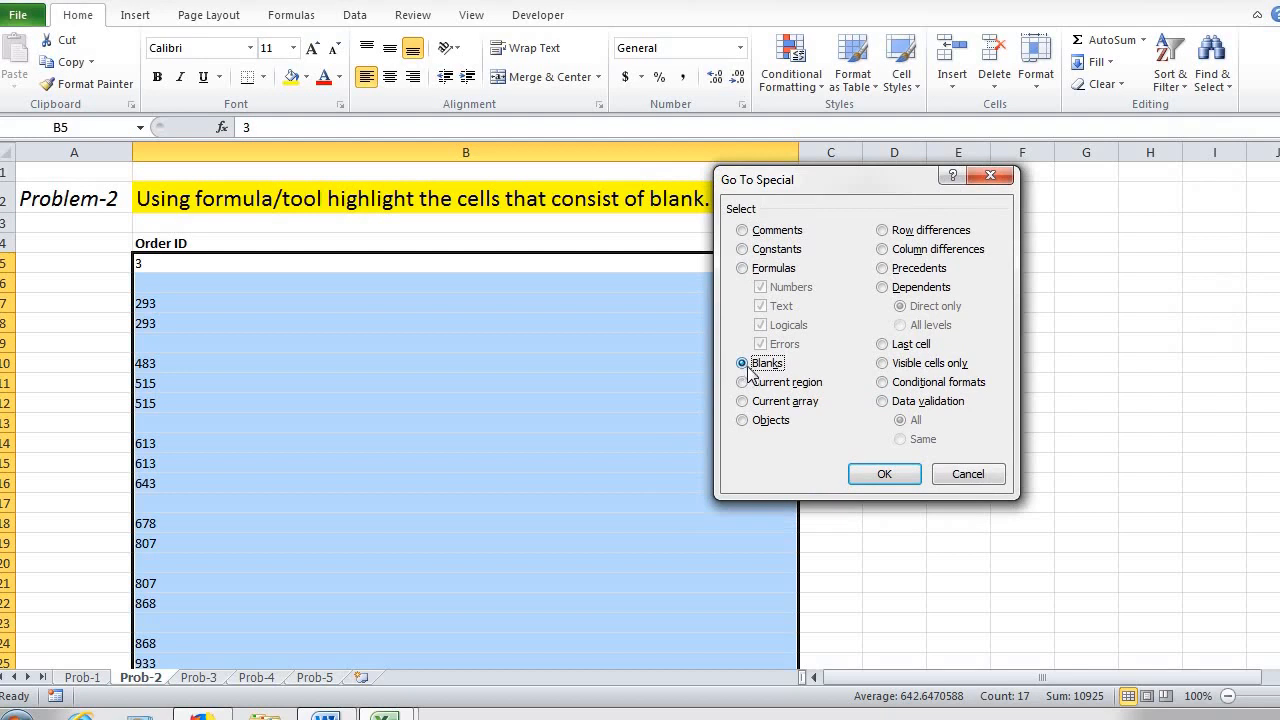
{"action": "left_click", "coordinate": [884, 473]}
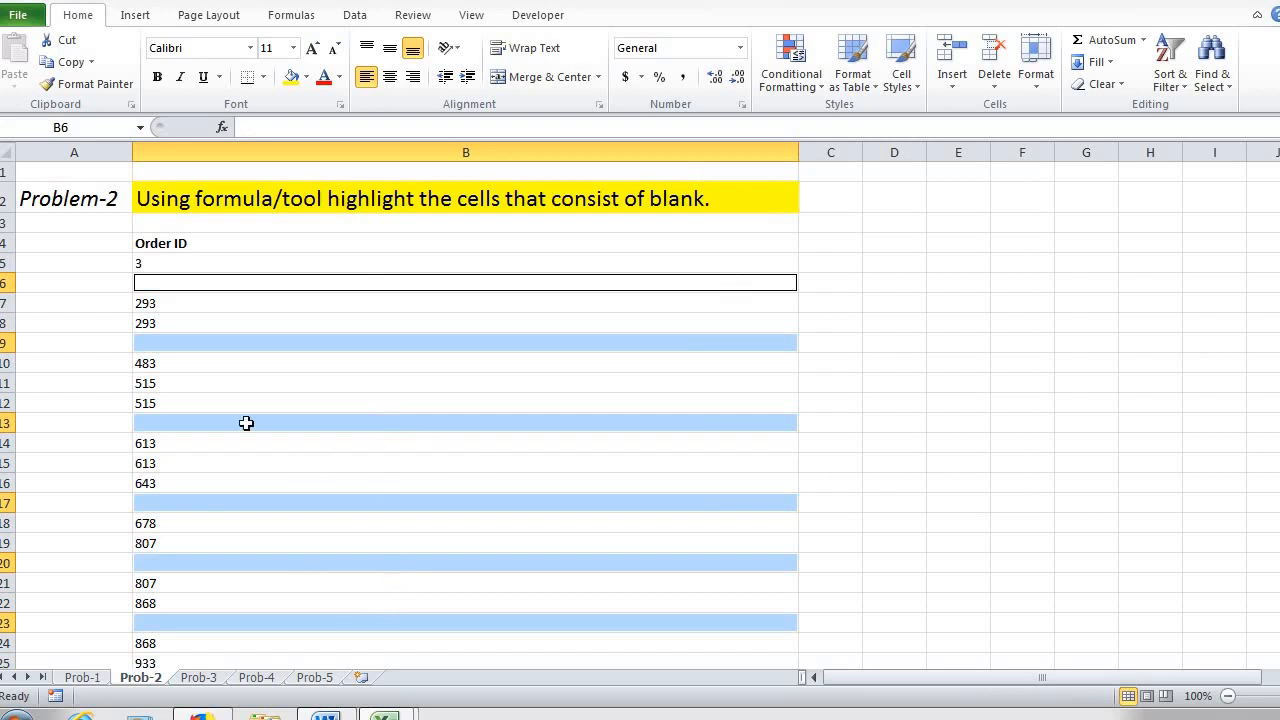
{"action": "left_click", "coordinate": [291, 80]}
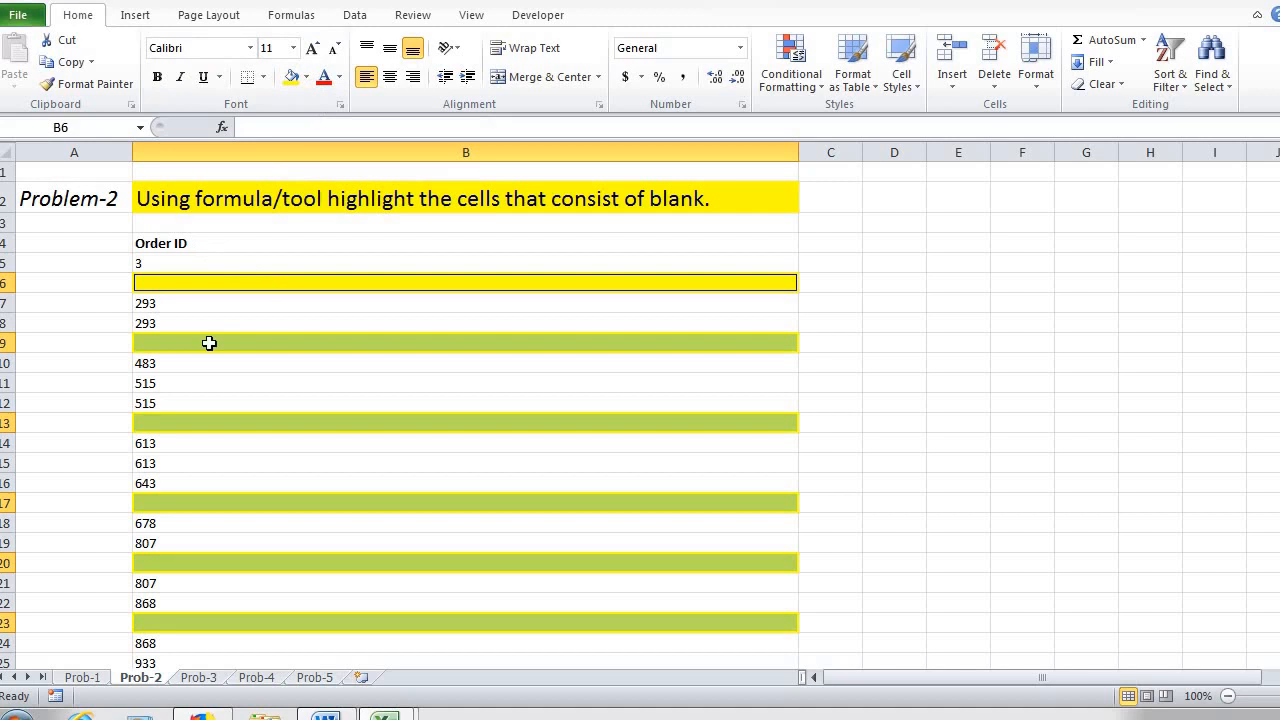
{"action": "left_click", "coordinate": [105, 310]}
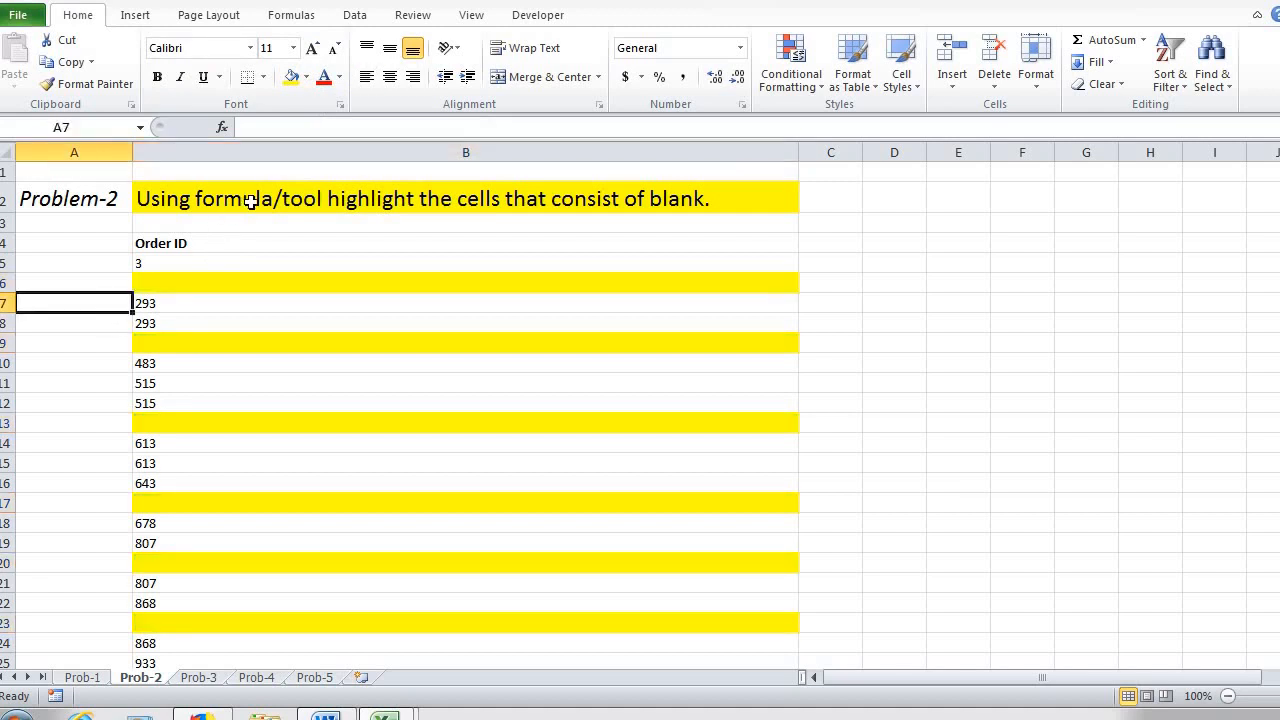
{"action": "left_click", "coordinate": [252, 201]}
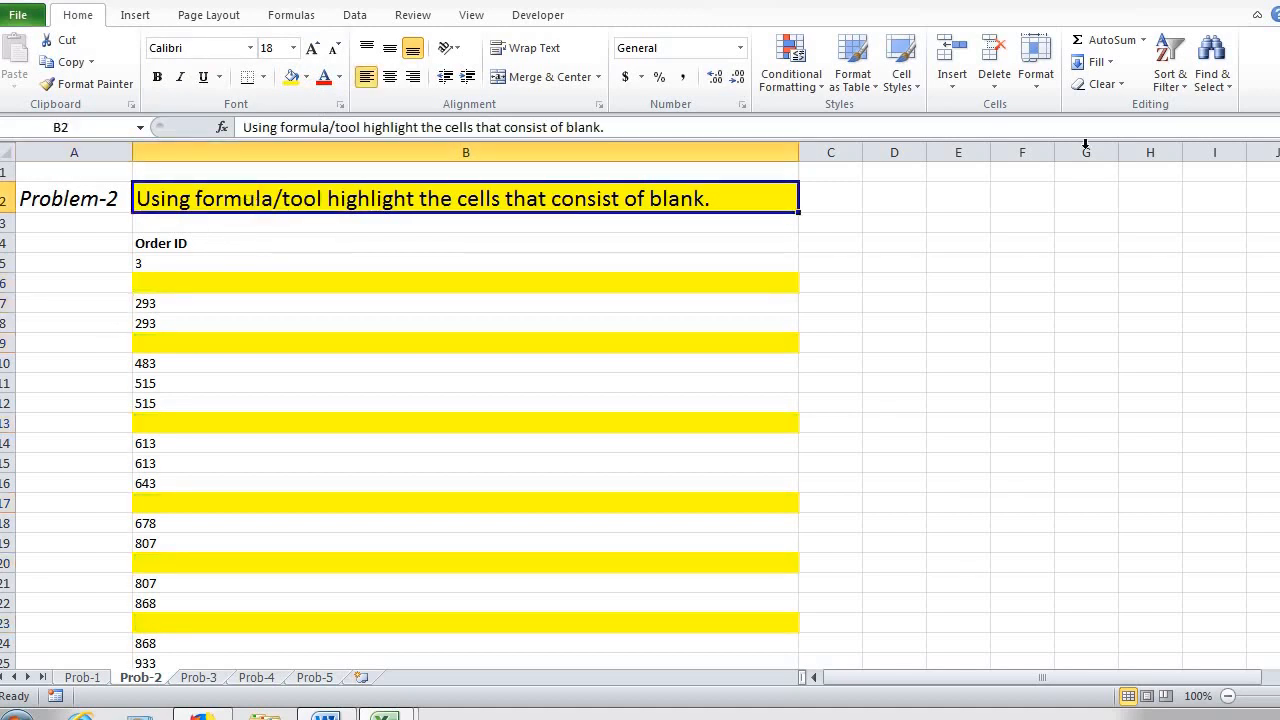
{"action": "left_click", "coordinate": [1211, 78]}
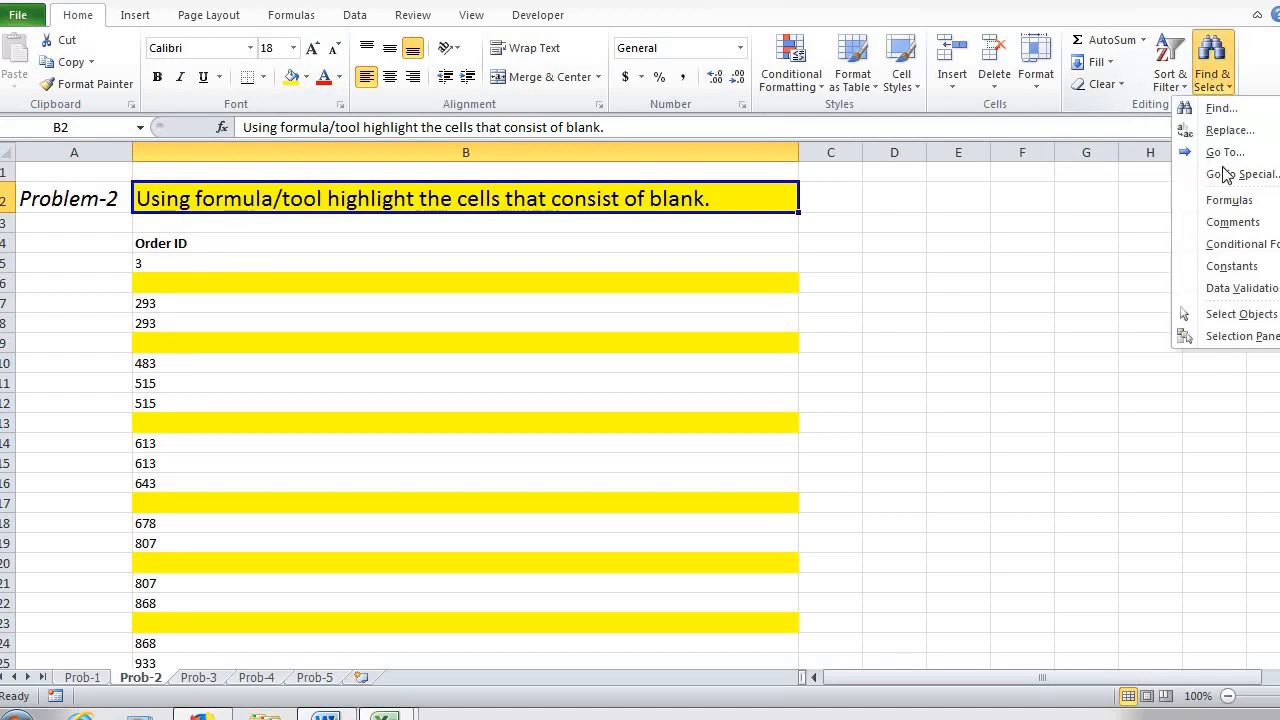
{"action": "left_click", "coordinate": [604, 201]}
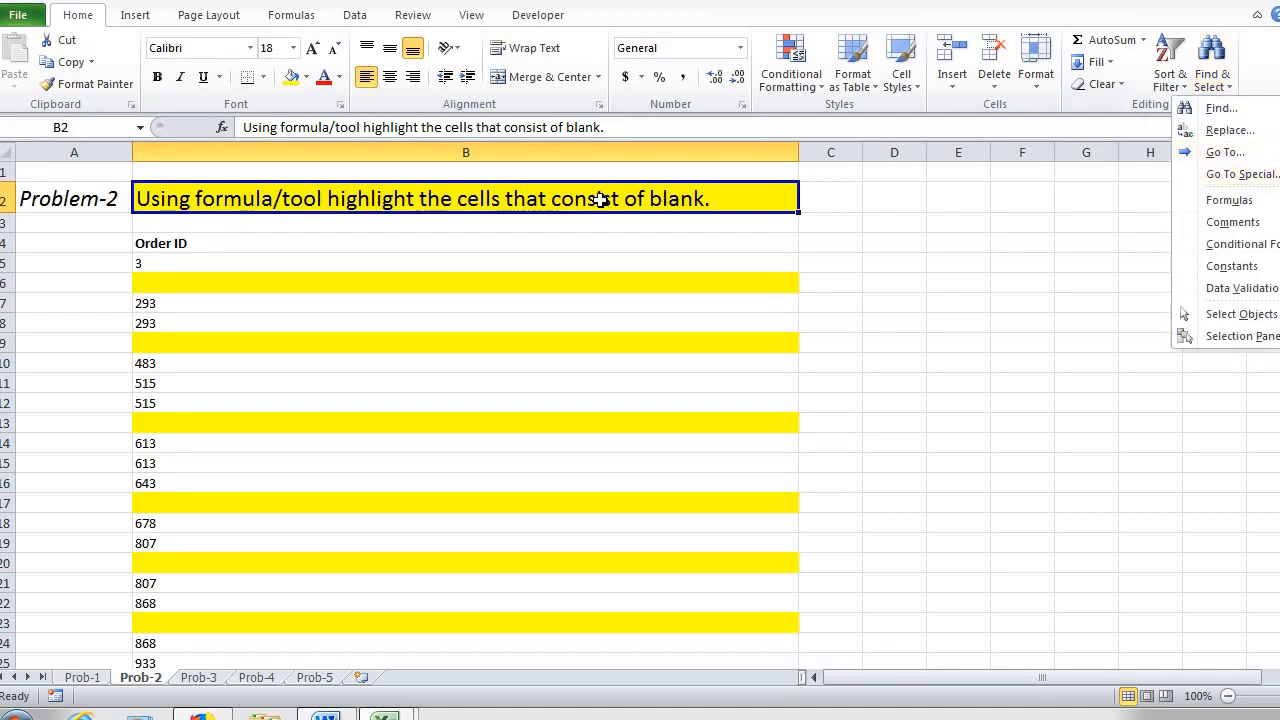
Step: On the Prob-3 sheet, combine the agent names into one cell with Fill Justify over B5:L10 and autofit column B
{"action": "left_click", "coordinate": [199, 678]}
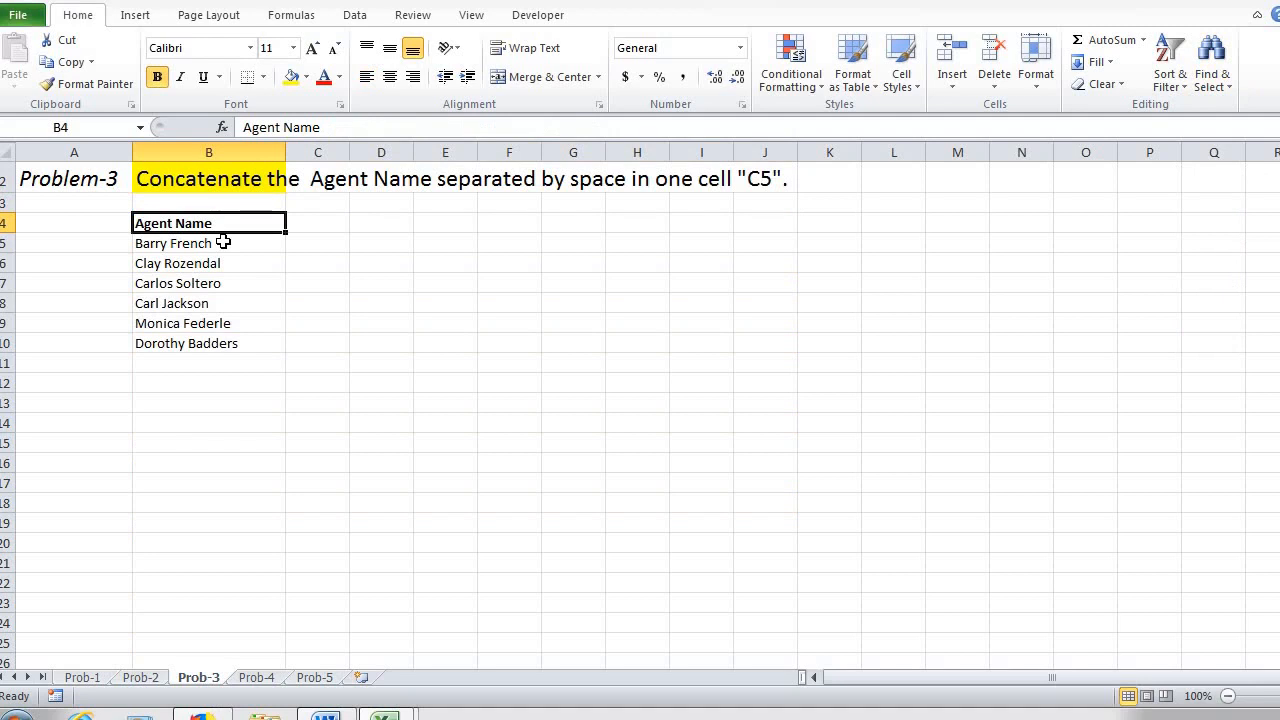
{"action": "left_click", "coordinate": [305, 244]}
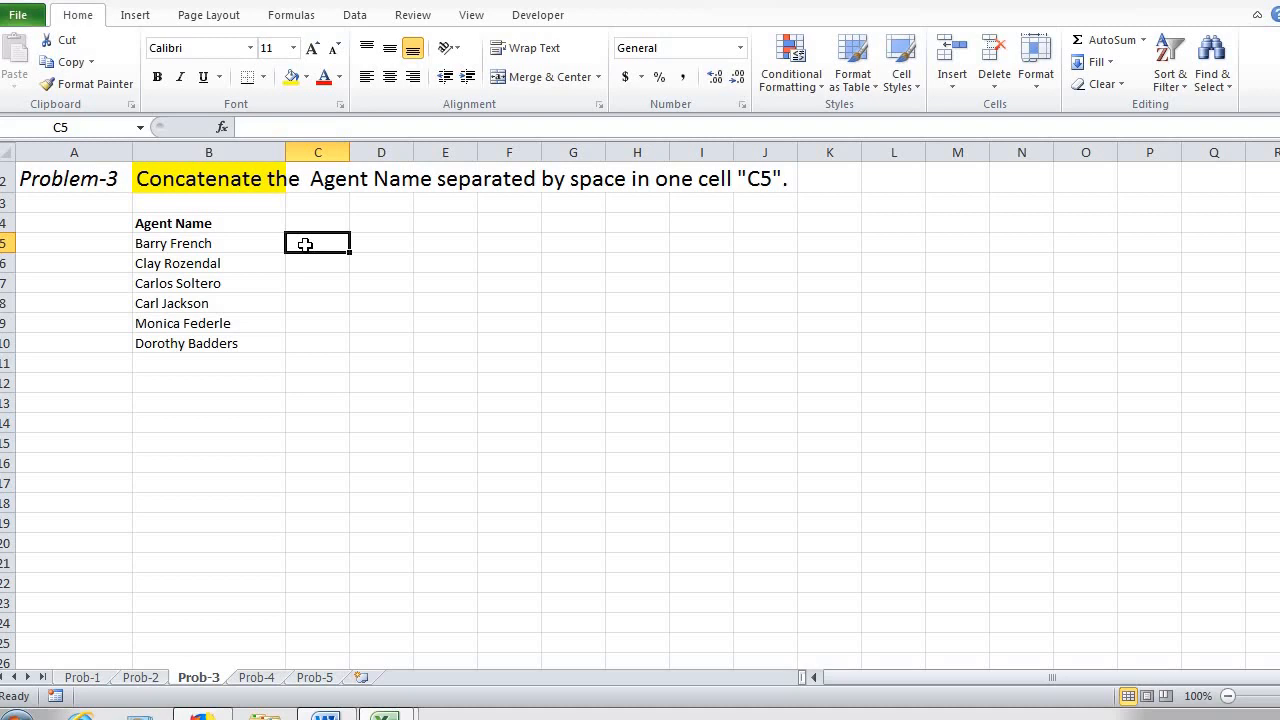
{"action": "left_click_drag", "start_coordinate": [211, 243], "coordinate": [806, 344]}
{"action": "left_click_drag", "start_coordinate": [824, 344], "coordinate": [885, 349]}
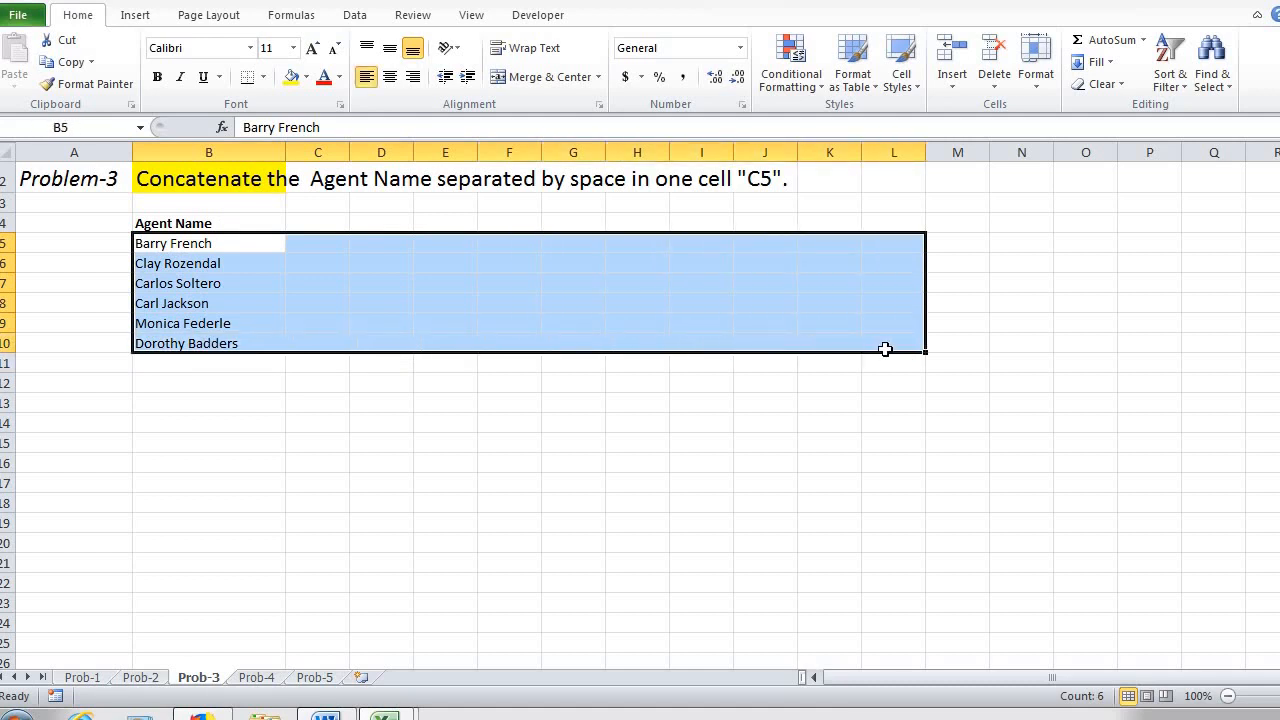
{"action": "left_click", "coordinate": [1110, 74]}
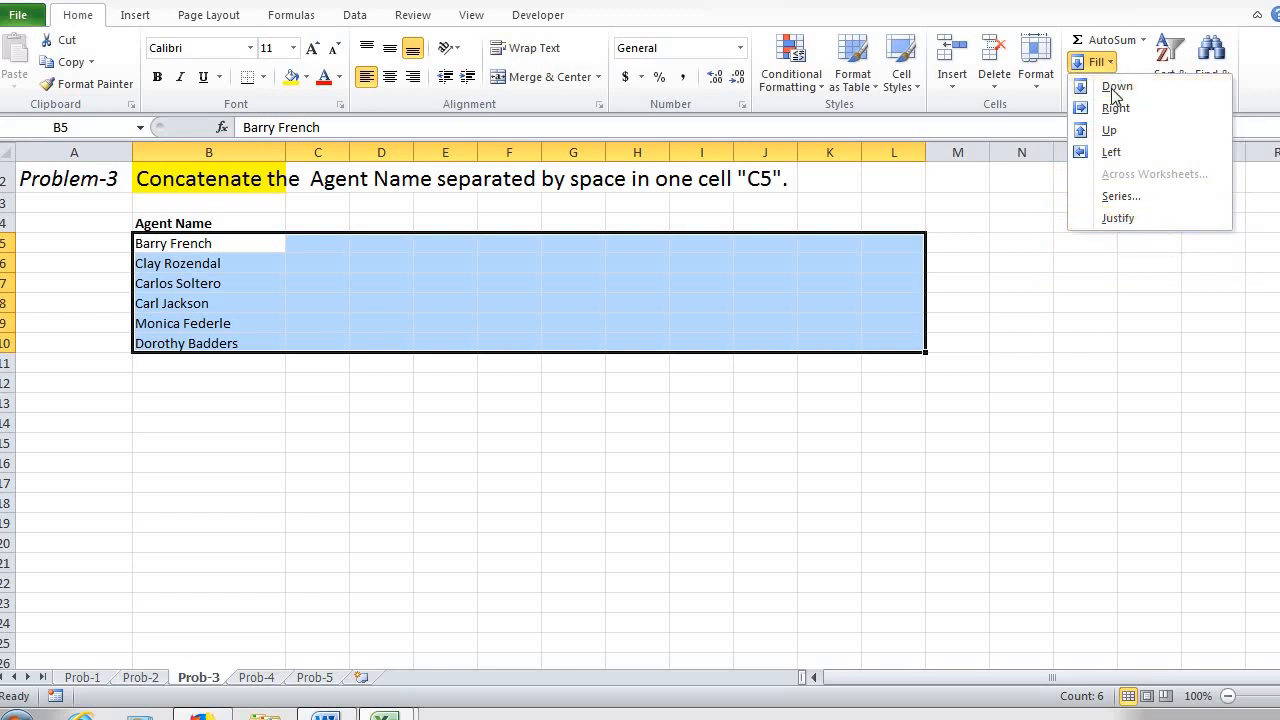
{"action": "left_click", "coordinate": [1115, 219]}
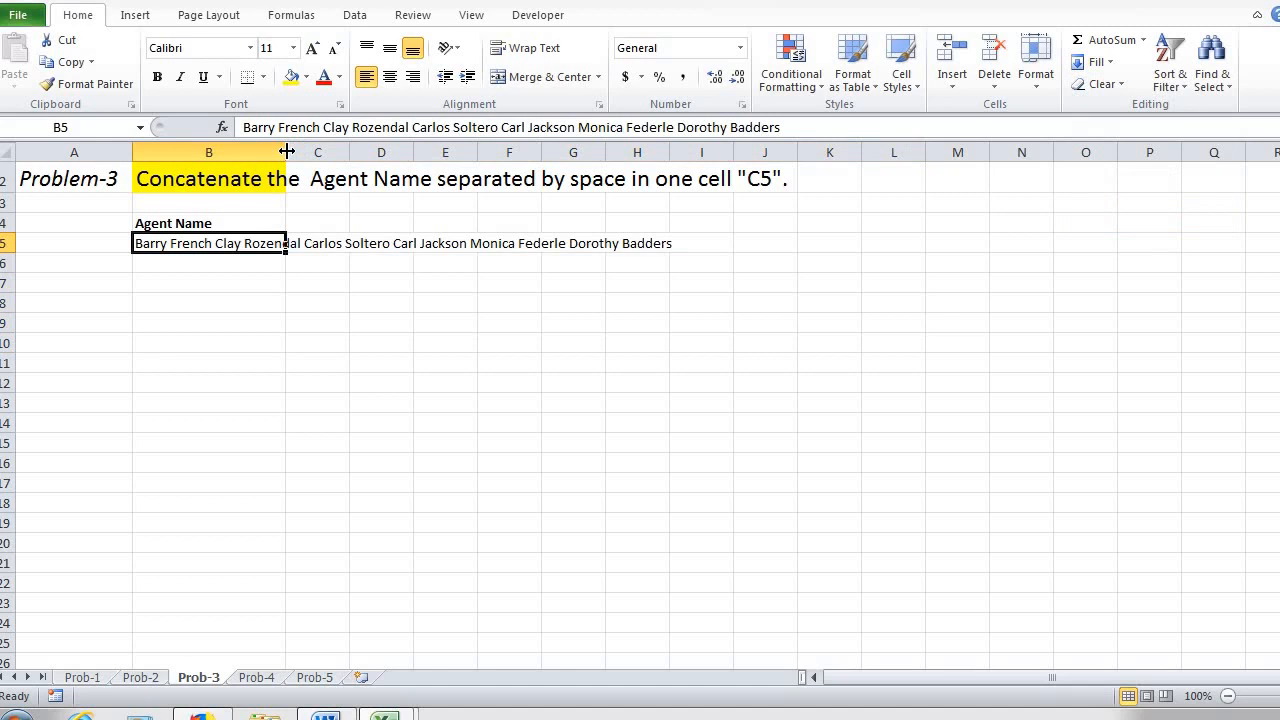
{"action": "double_click", "coordinate": [286, 151]}
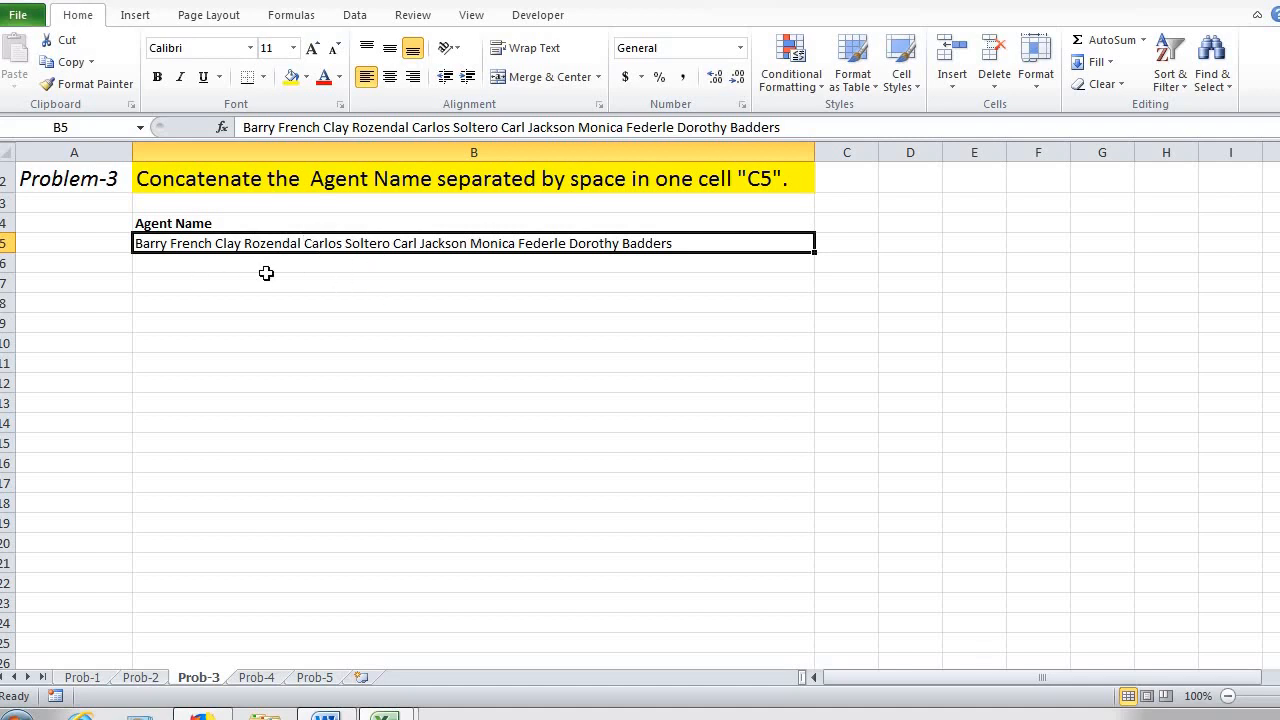
Step: On the Prob-4 sheet, start a formula in B5 that finds the current month's end date with EOMONTH(TODAY(),0)
{"action": "left_click", "coordinate": [257, 677]}
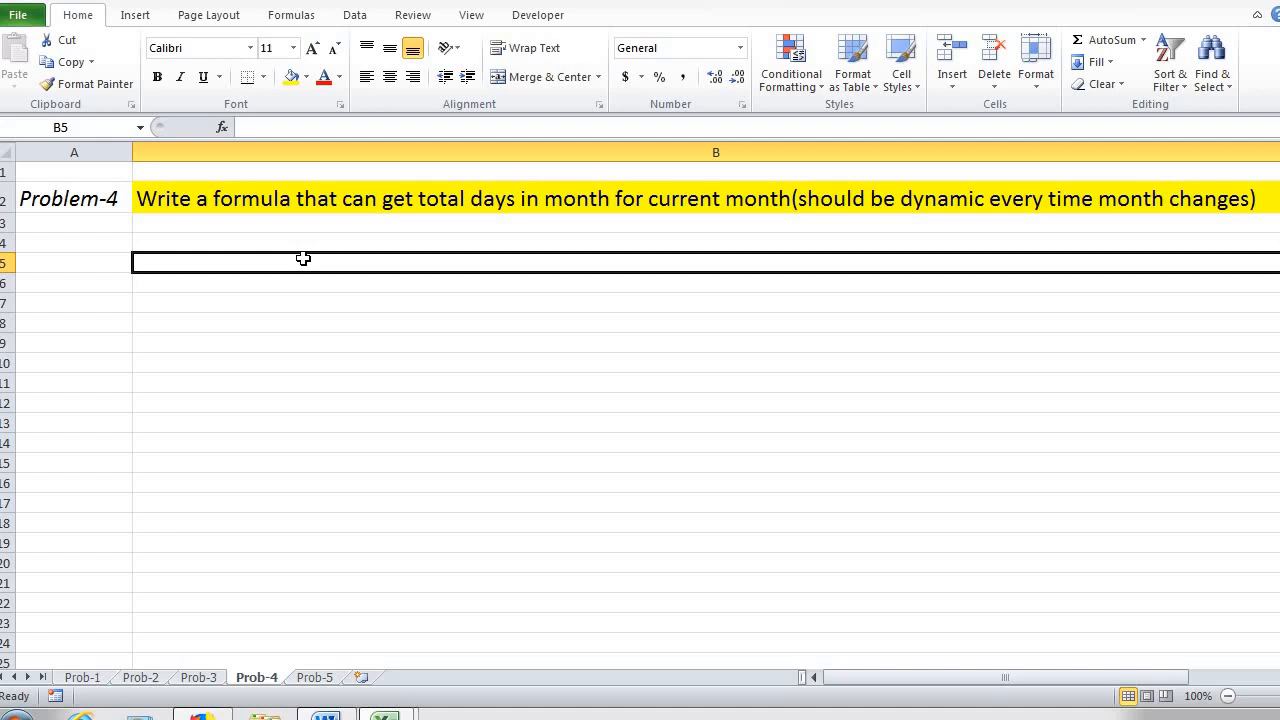
{"action": "type", "text": "=eo"}
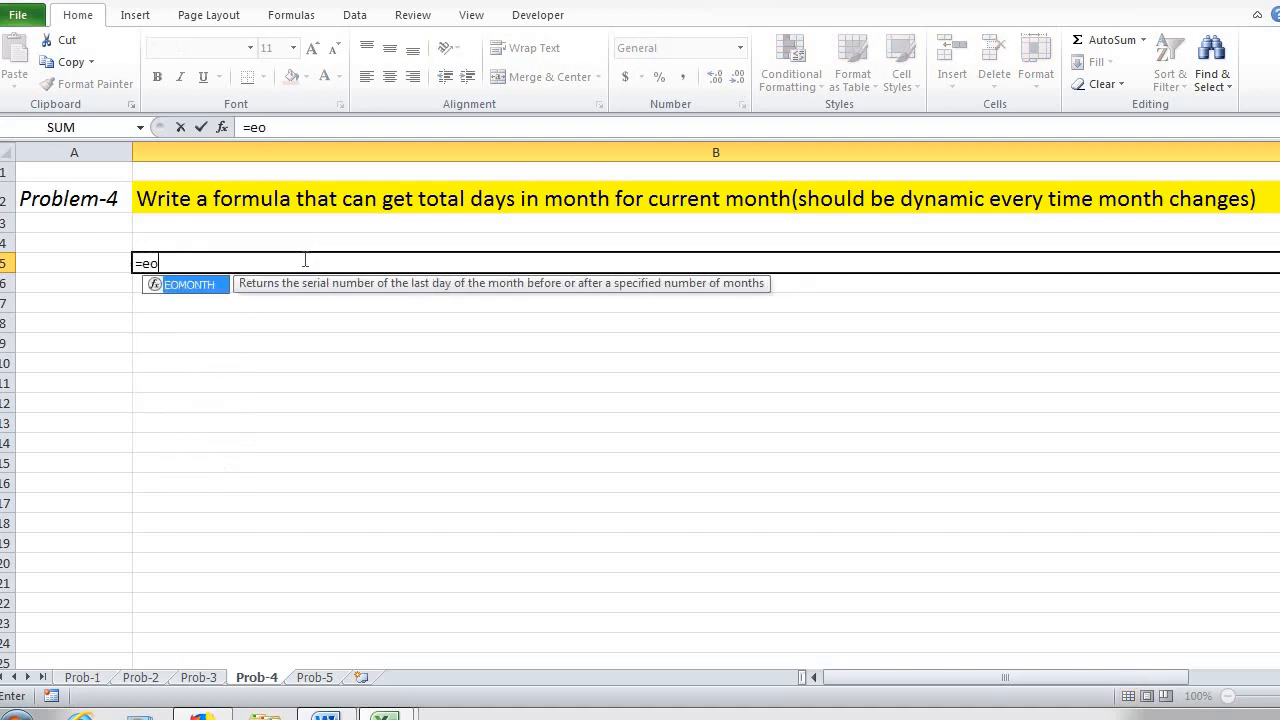
{"action": "key", "text": "Tab"}
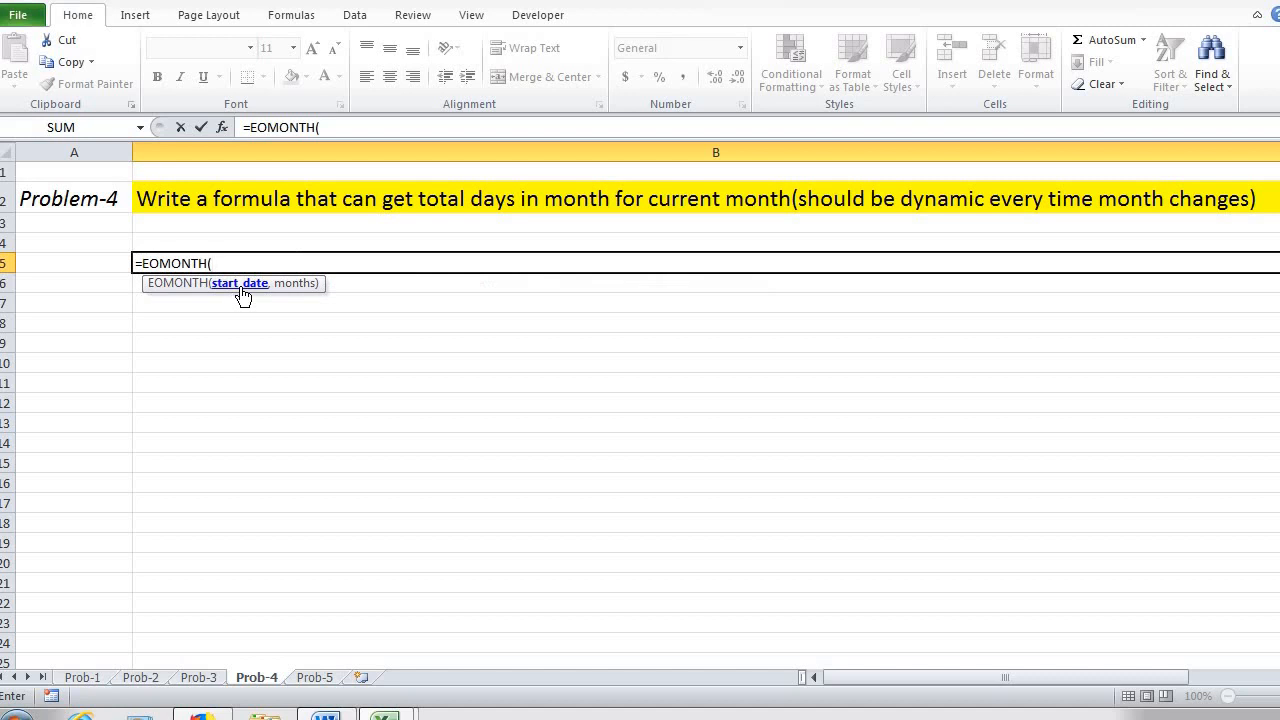
{"action": "type", "text": "to"}
{"action": "key", "text": "Tab"}
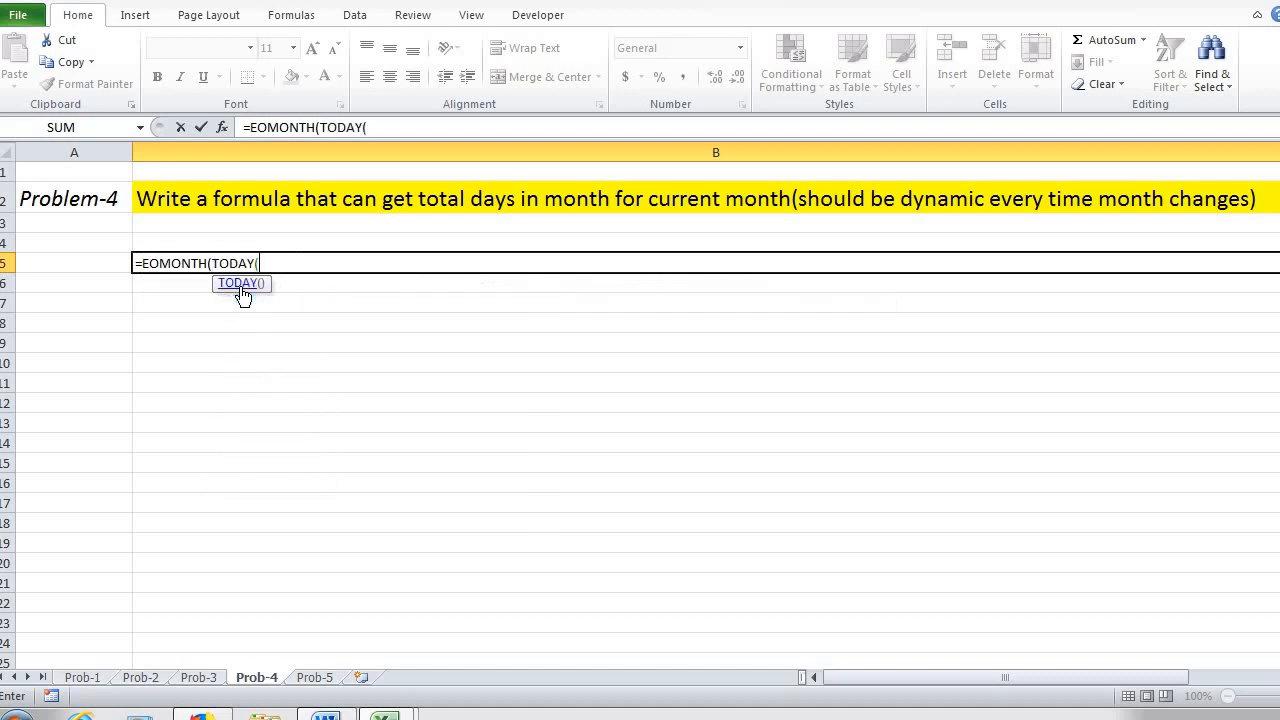
{"action": "type", "text": "),"}
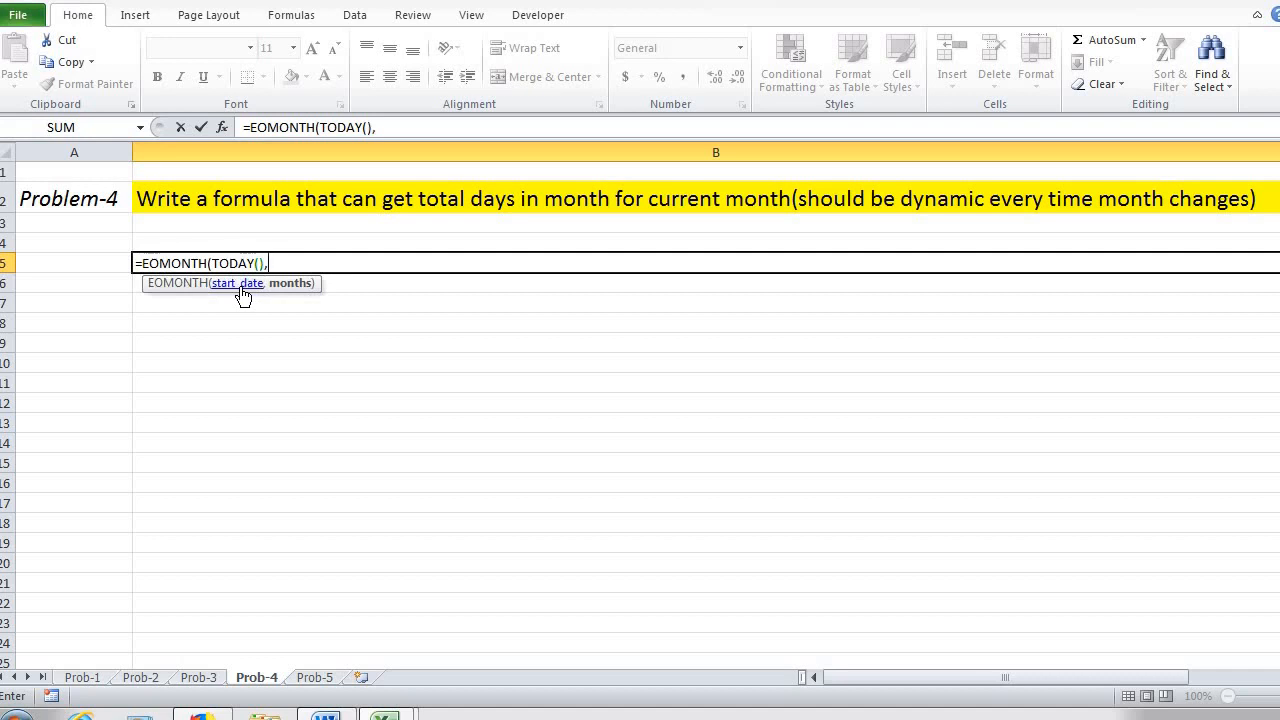
{"action": "type", "text": "0)"}
Step: Wrap B5's EOMONTH expression in the DAY function and left-align the cell
{"action": "left_click", "coordinate": [251, 127]}
{"action": "type", "text": "day"}
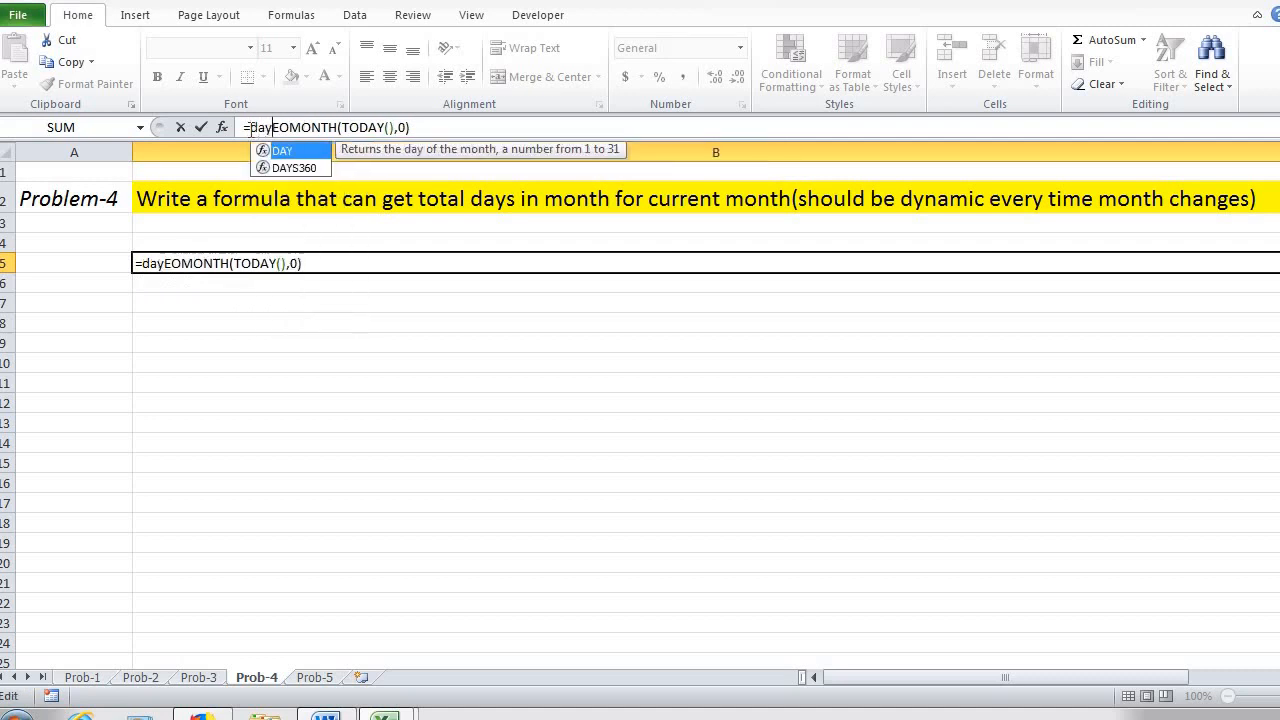
{"action": "key", "text": "Tab"}
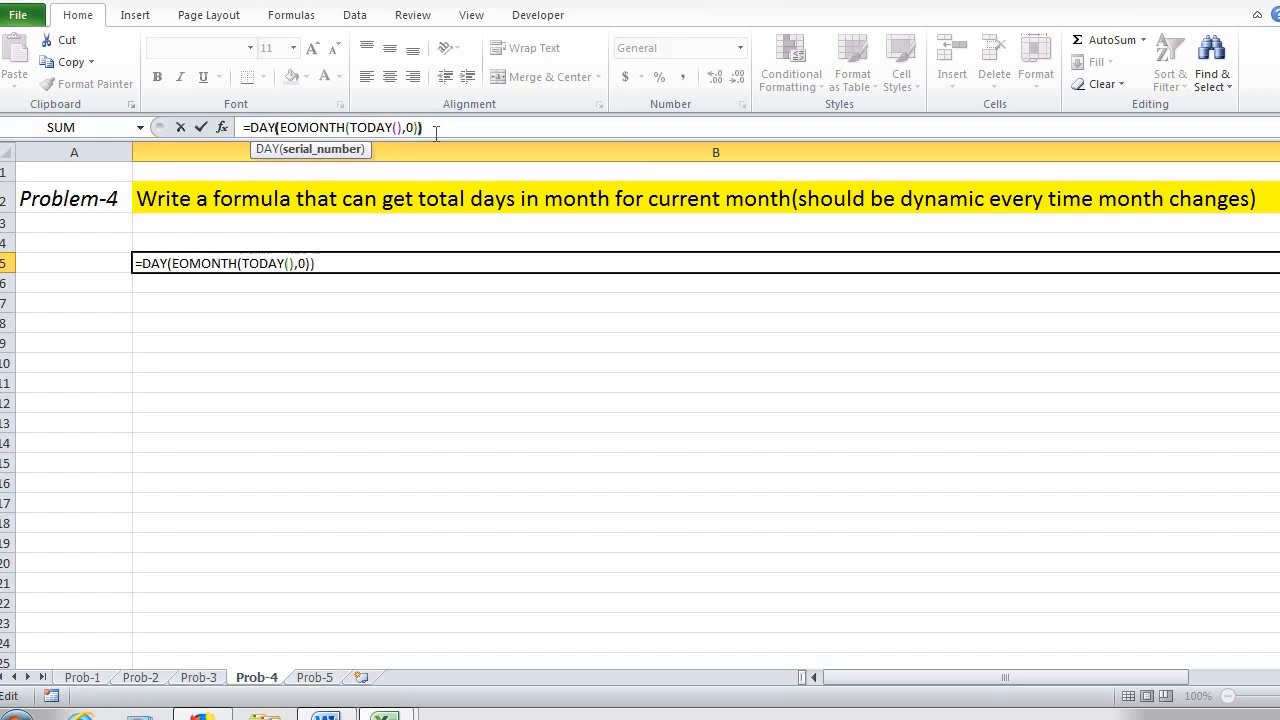
{"action": "key", "text": "Return"}
{"action": "key", "text": "Up"}
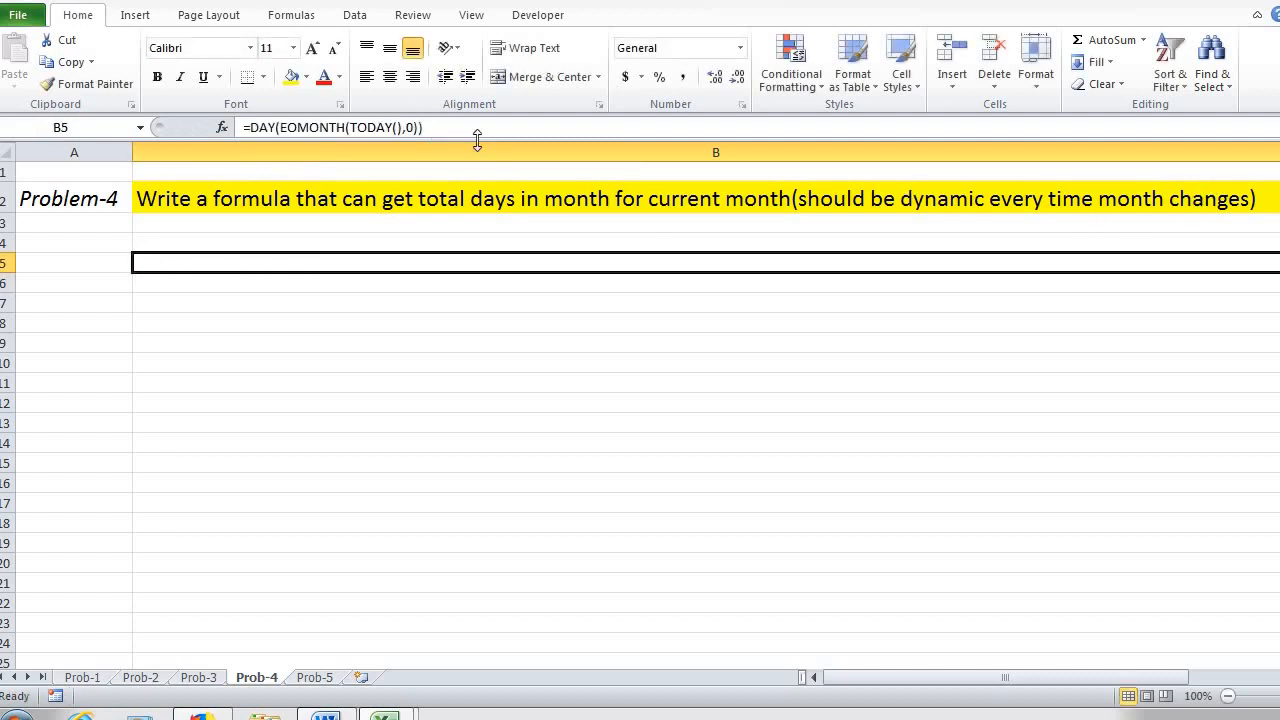
{"action": "left_click", "coordinate": [366, 77]}
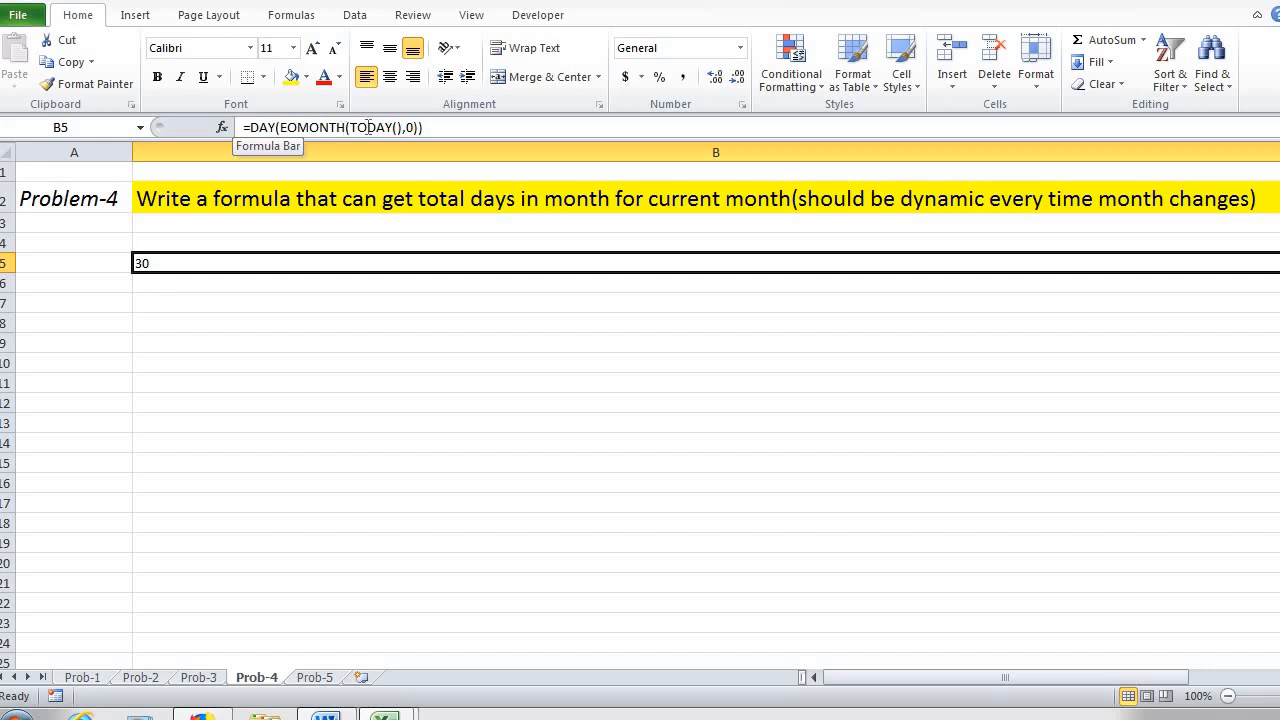
Step: Examine the start date, months argument and nested EOMONTH expression in B5's formula
{"action": "left_click", "coordinate": [367, 127]}
{"action": "left_click", "coordinate": [378, 158]}
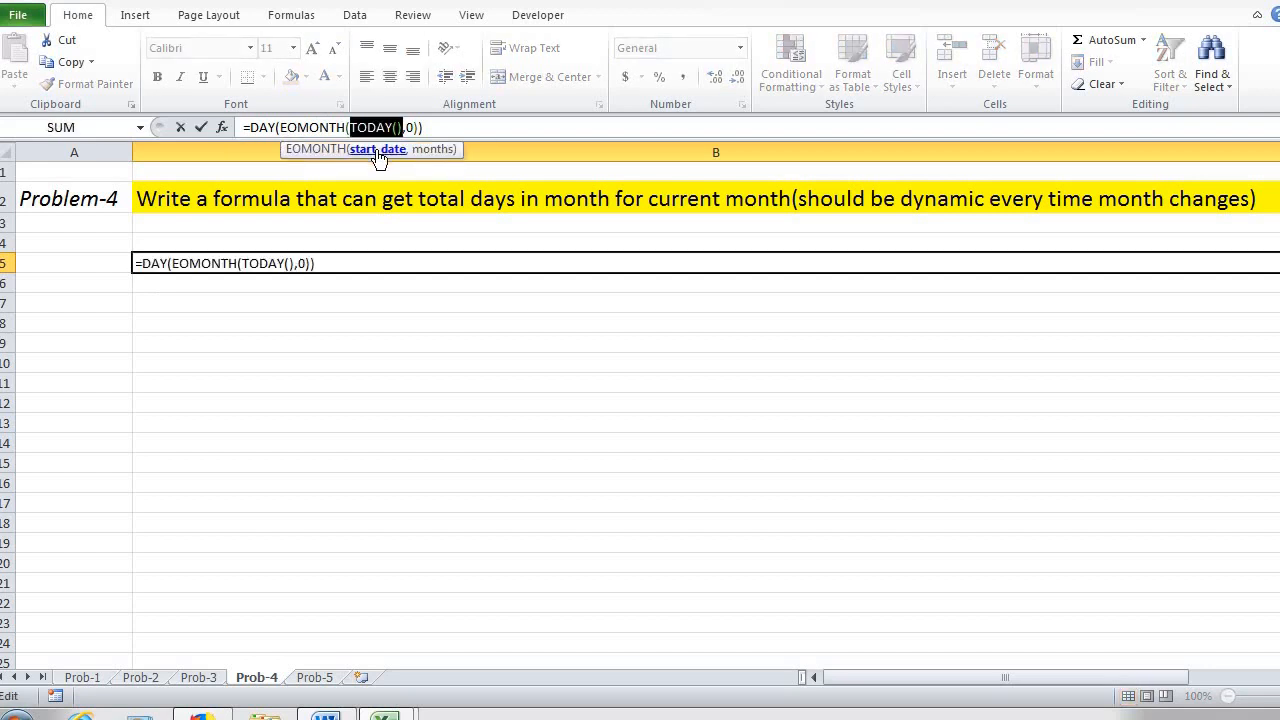
{"action": "left_click", "coordinate": [436, 150]}
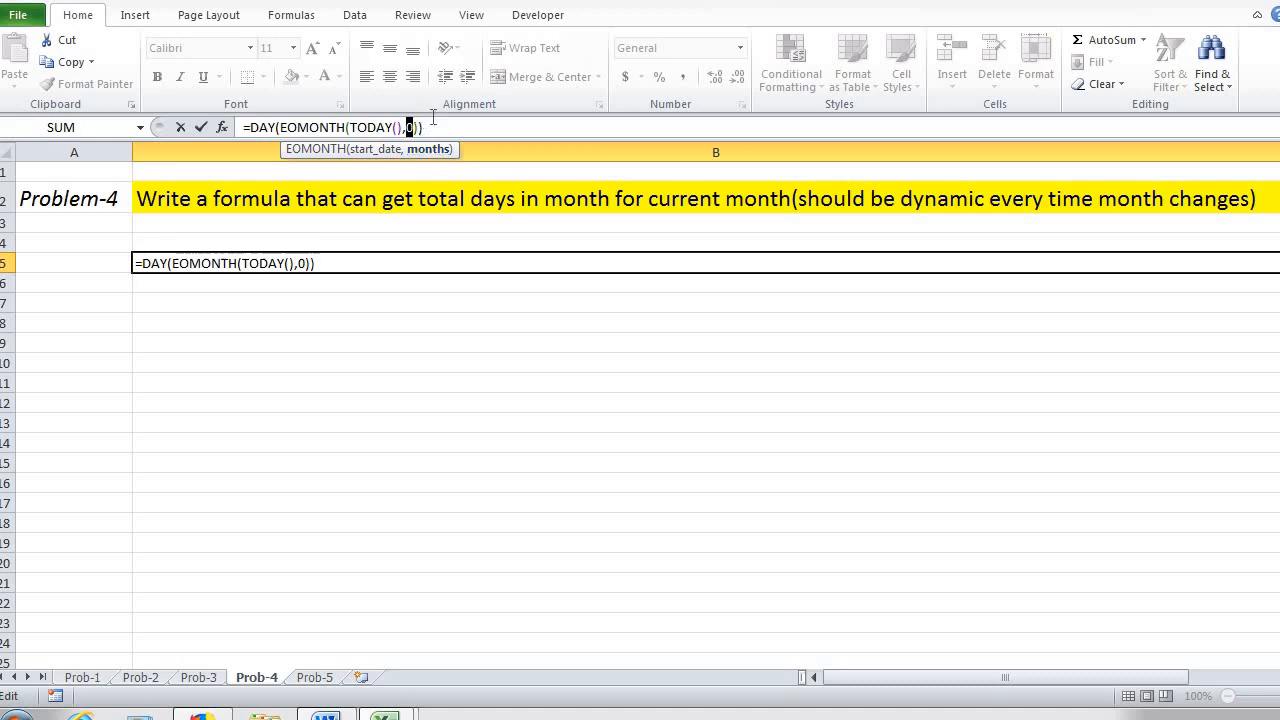
{"action": "left_click_drag", "start_coordinate": [433, 122], "coordinate": [284, 133]}
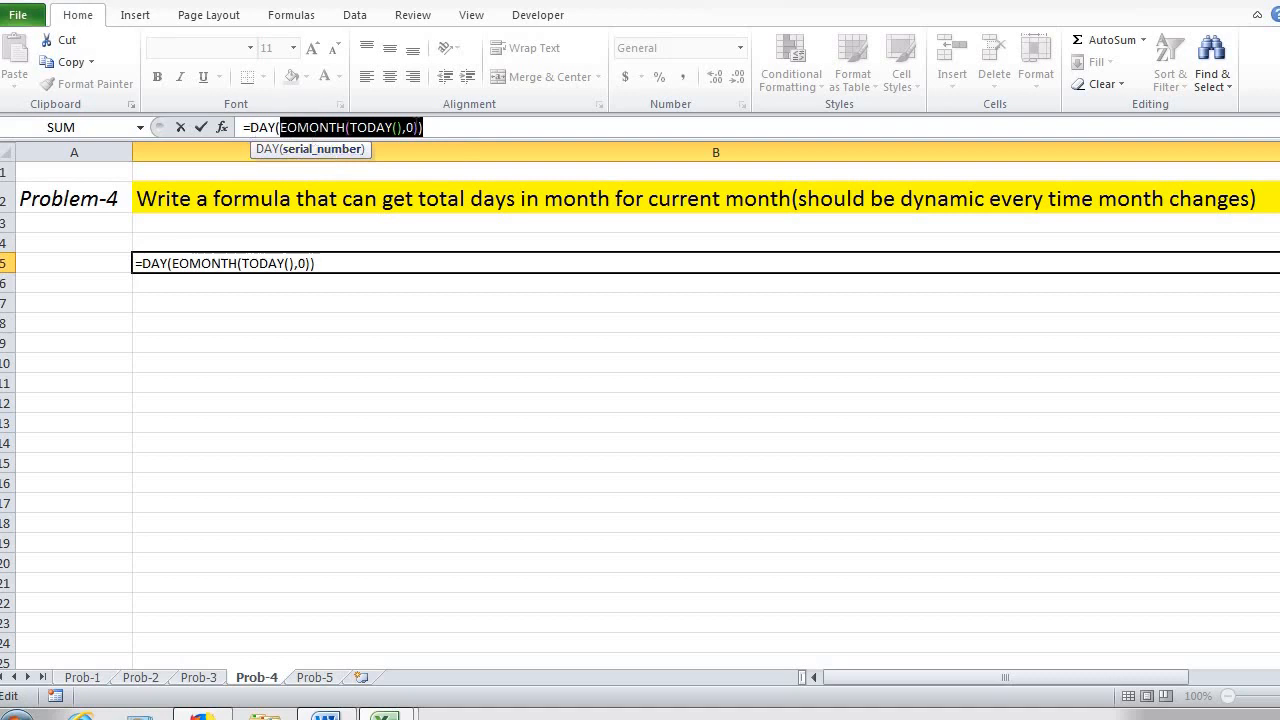
{"action": "left_click", "coordinate": [434, 128]}
{"action": "key", "text": "Return"}
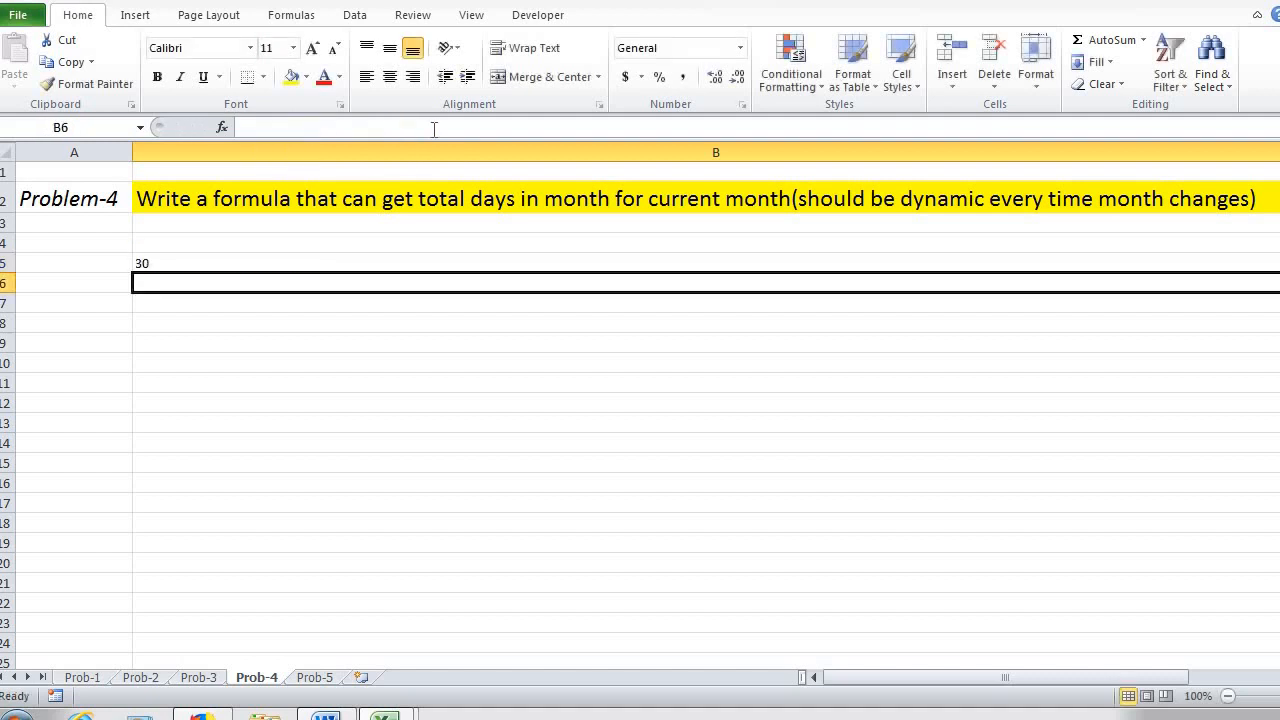
{"action": "key", "text": "Up"}
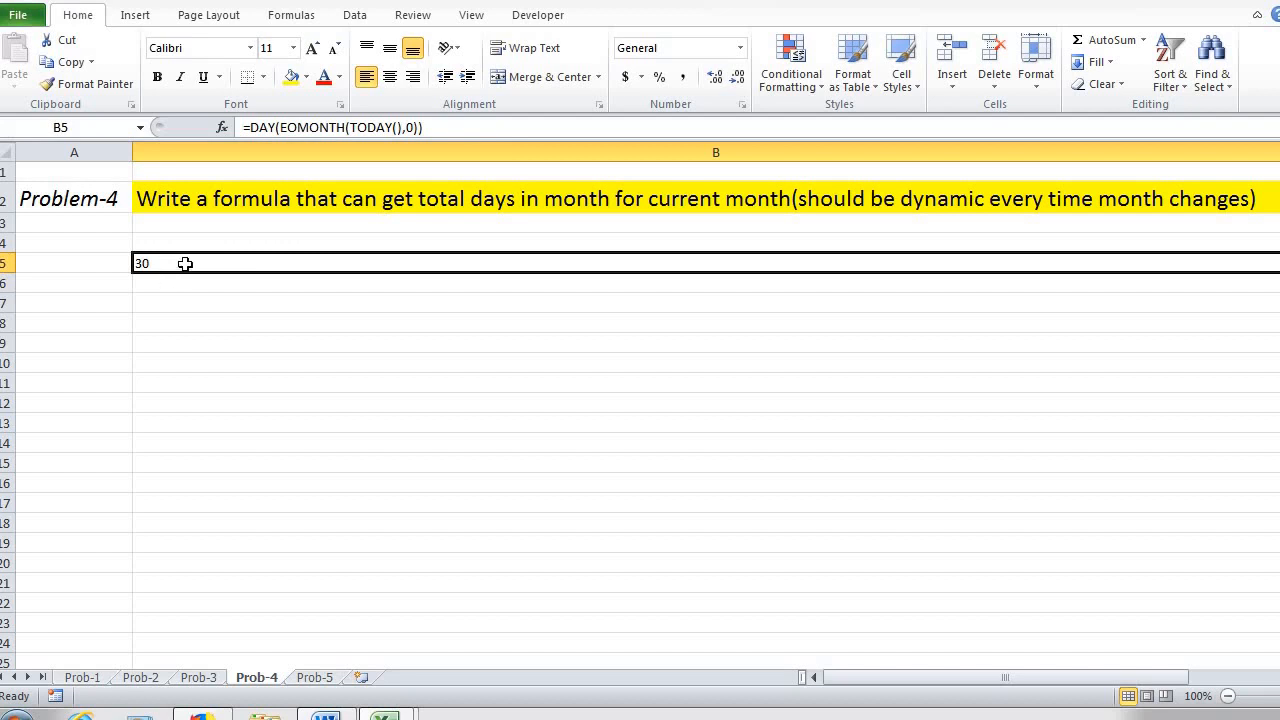
Step: On the Prob-5 sheet, start an AVERAGEIFS formula in C5 with A5:A19 as the average range
{"action": "left_click", "coordinate": [318, 678]}
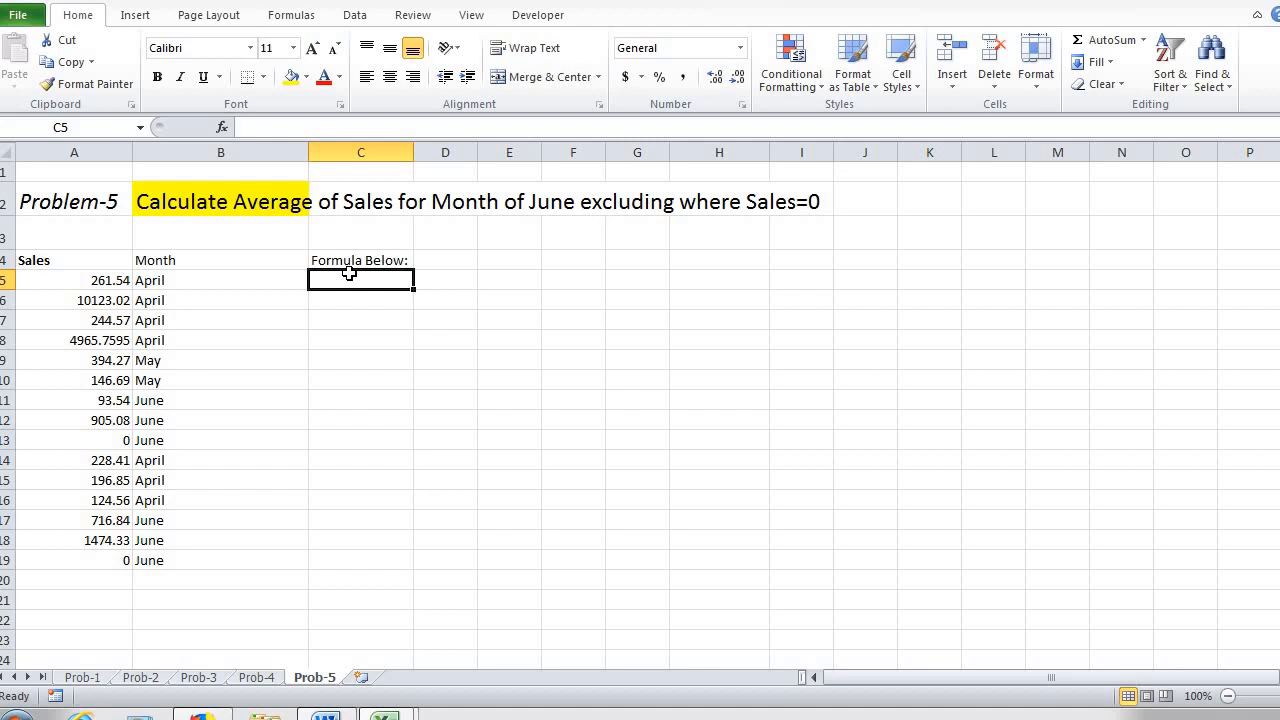
{"action": "type", "text": "="}
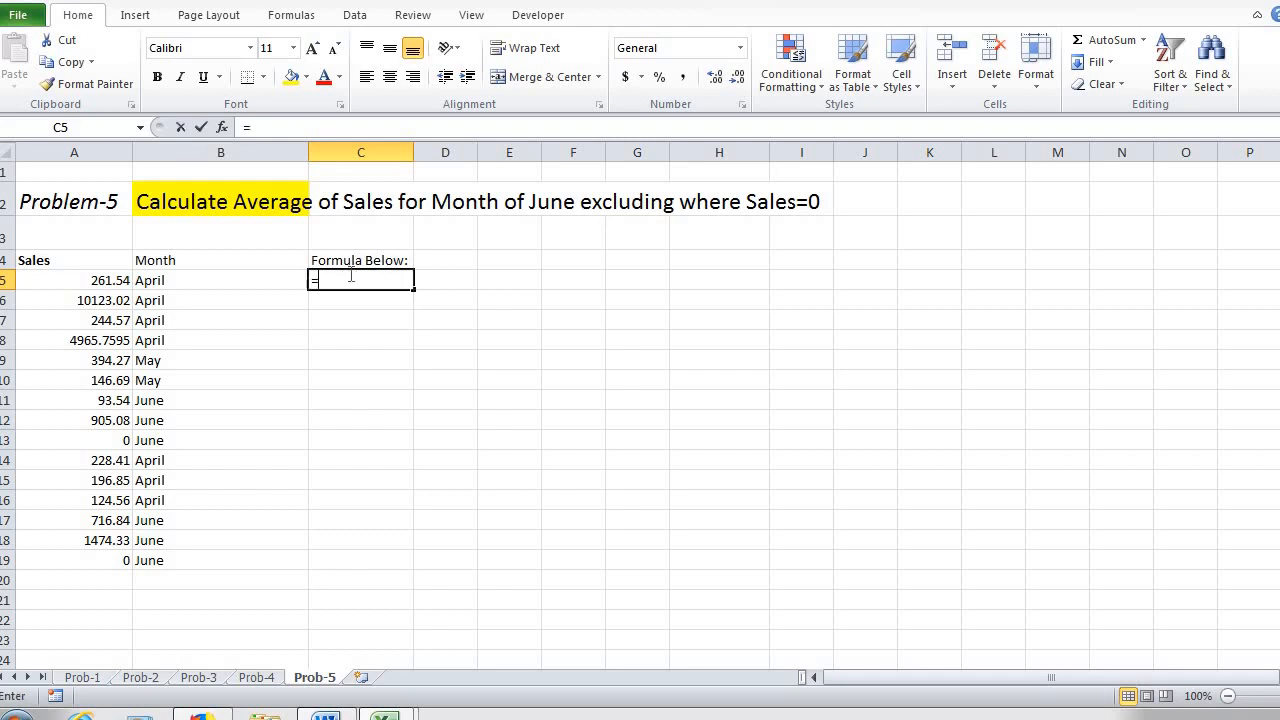
{"action": "type", "text": "av"}
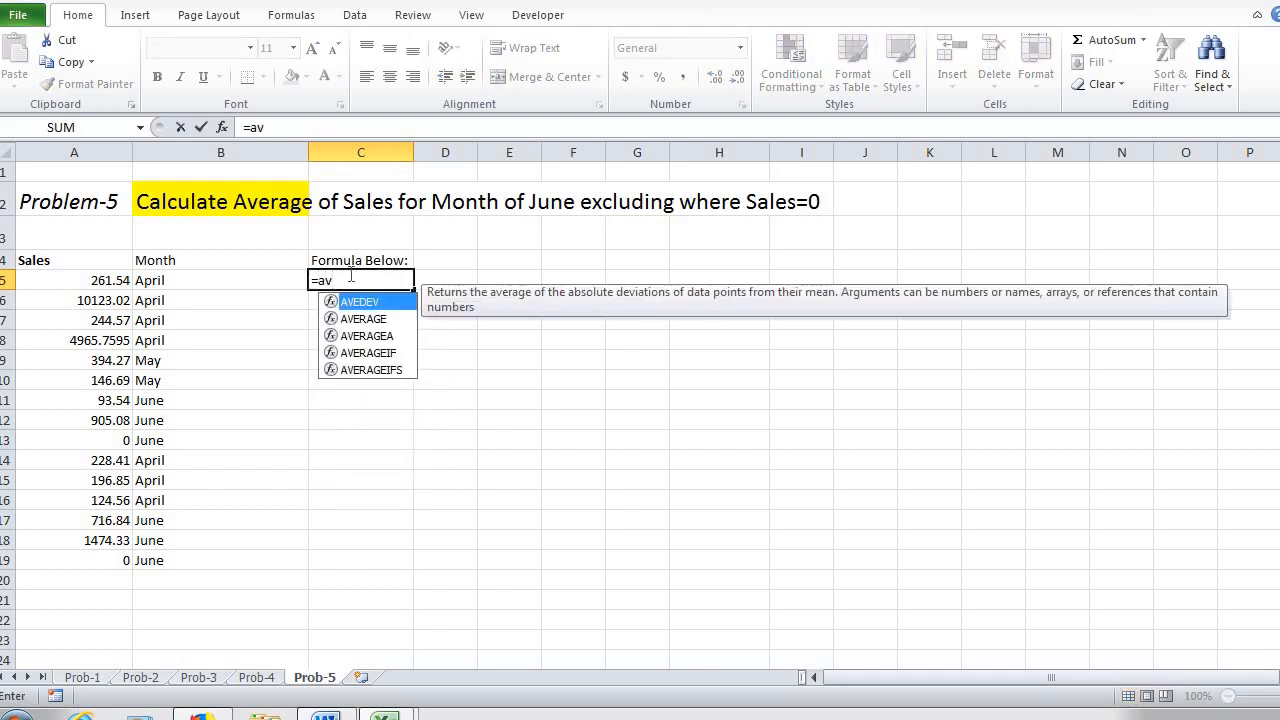
{"action": "key", "text": "Down"}
{"action": "key", "text": "Down"}
{"action": "key", "text": "Down"}
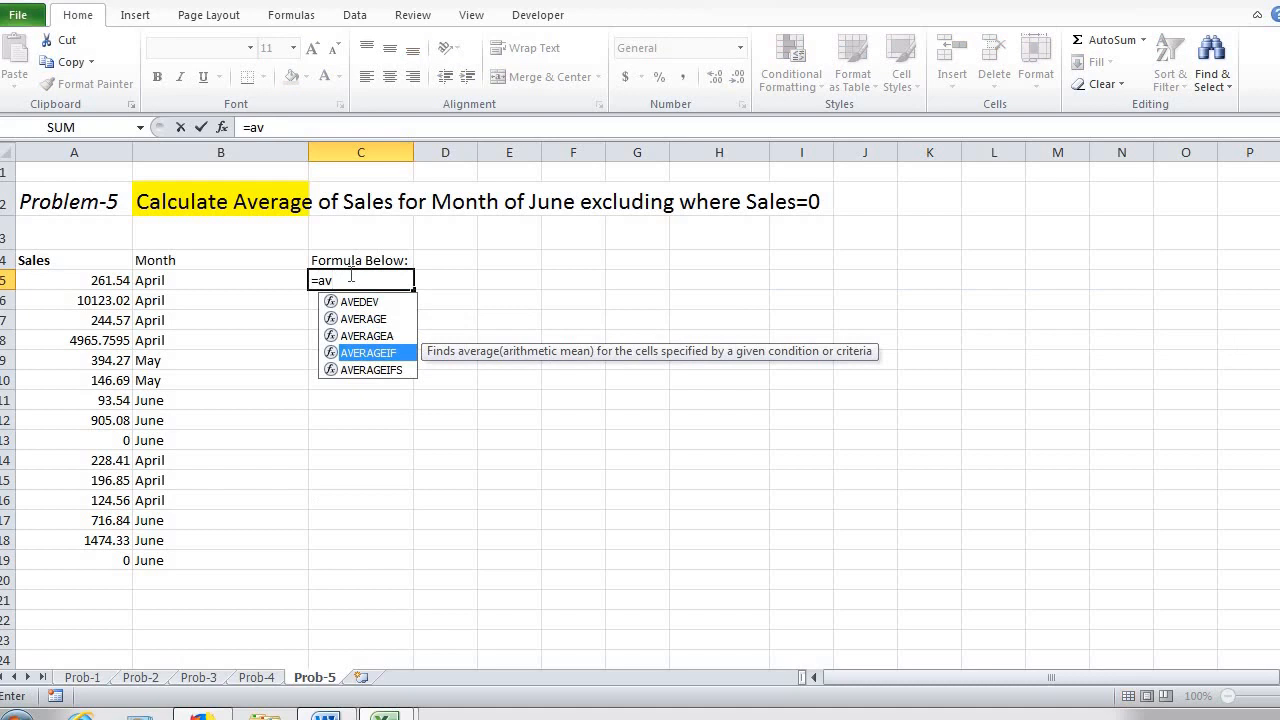
{"action": "key", "text": "Down"}
{"action": "key", "text": "Tab"}
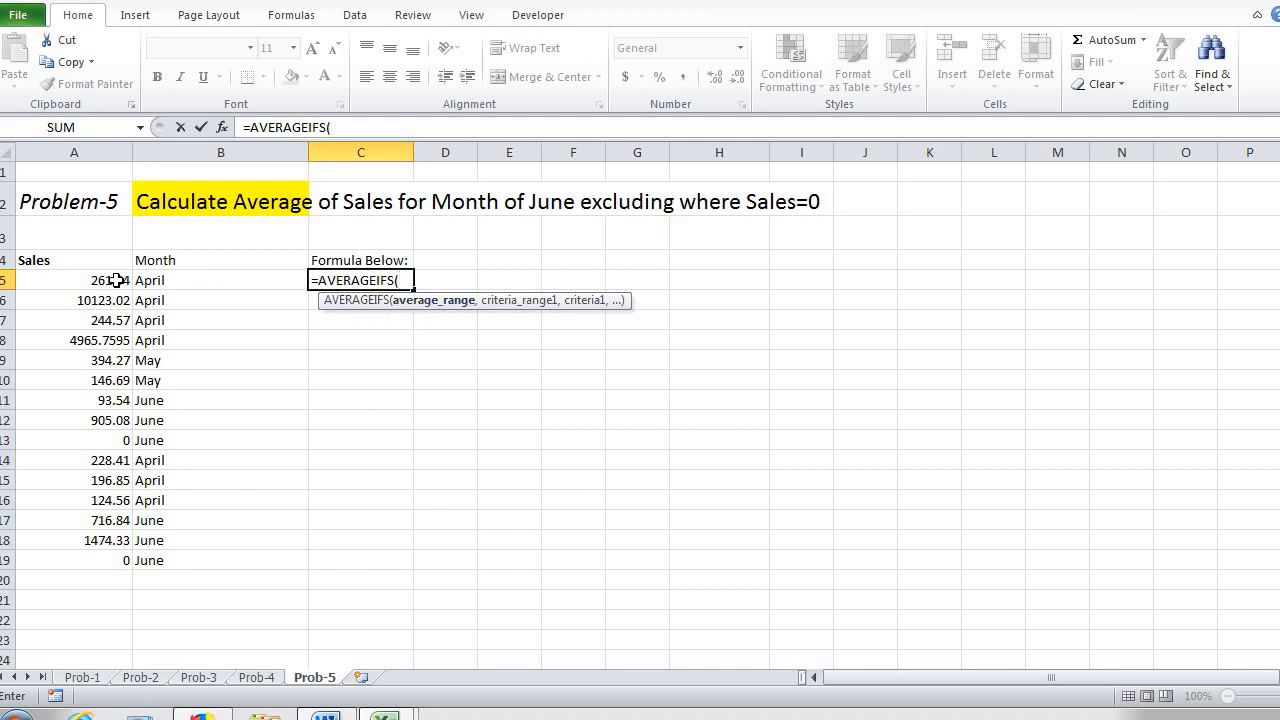
{"action": "left_click_drag", "start_coordinate": [115, 280], "coordinate": [117, 556]}
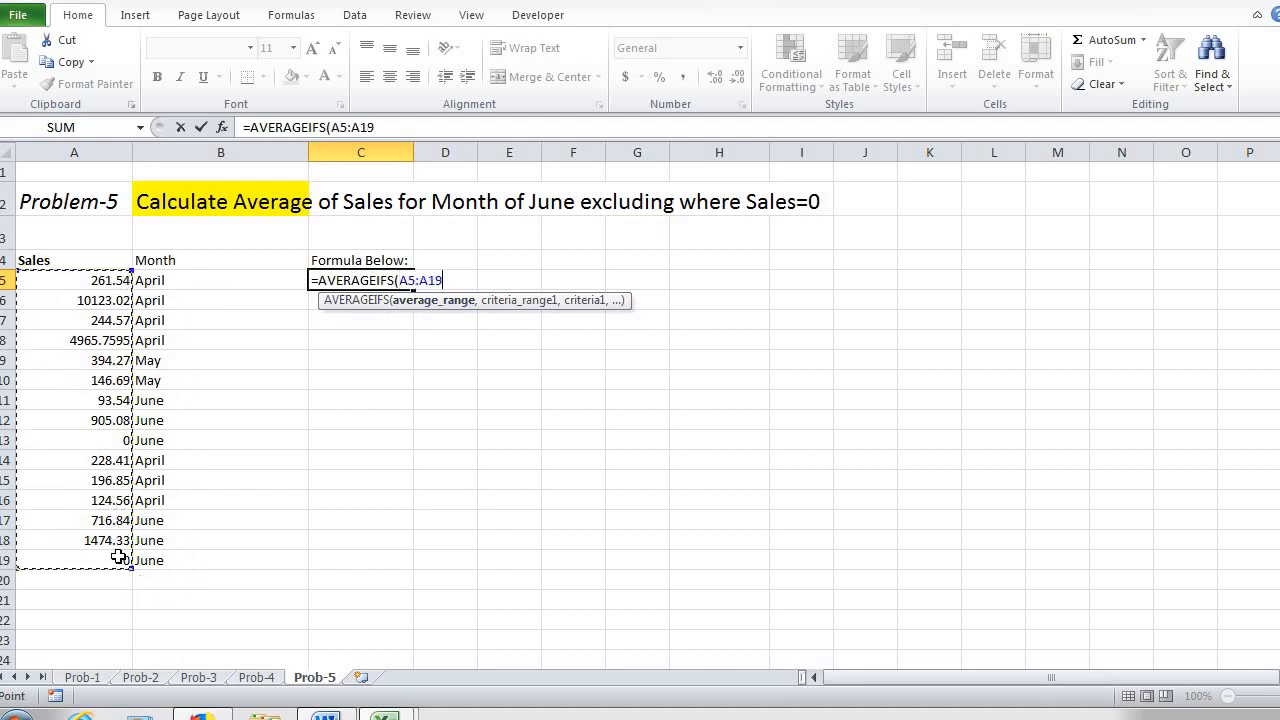
{"action": "type", "text": ","}
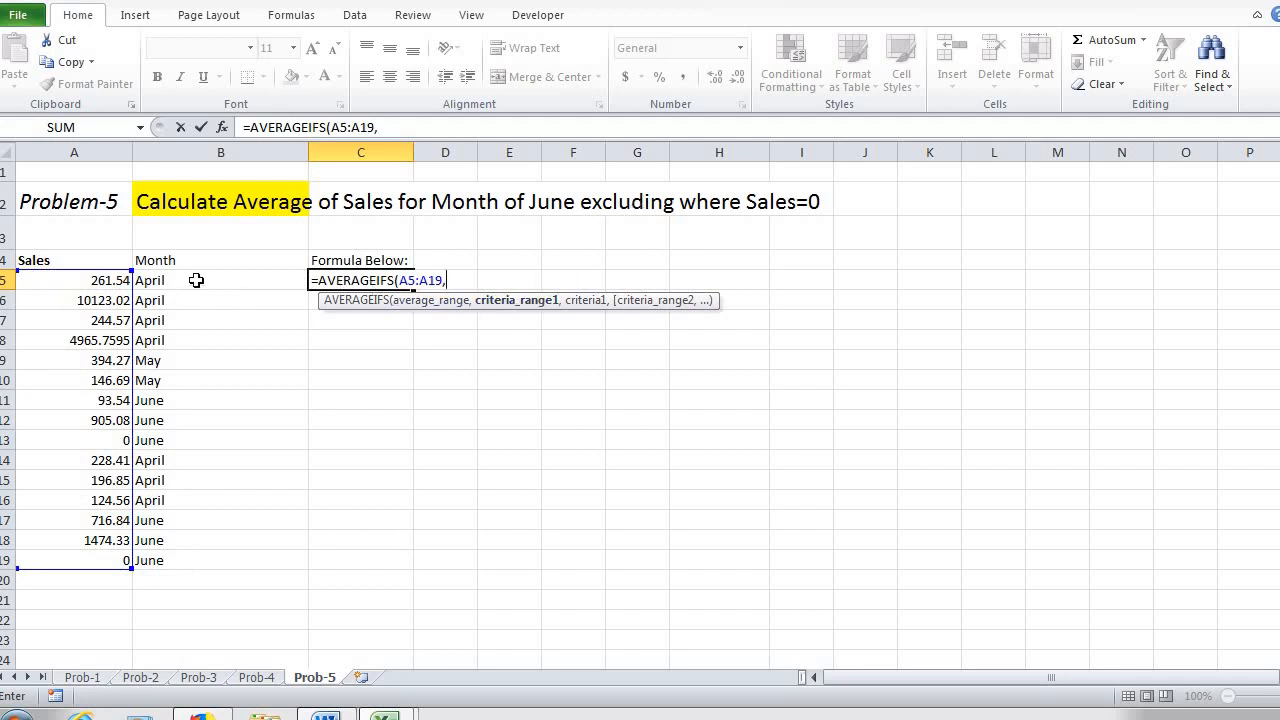
Step: Add B5:B19 as the formula's first criteria range with "June" as its criterion
{"action": "left_click_drag", "start_coordinate": [196, 280], "coordinate": [184, 557]}
{"action": "type", "text": ","}
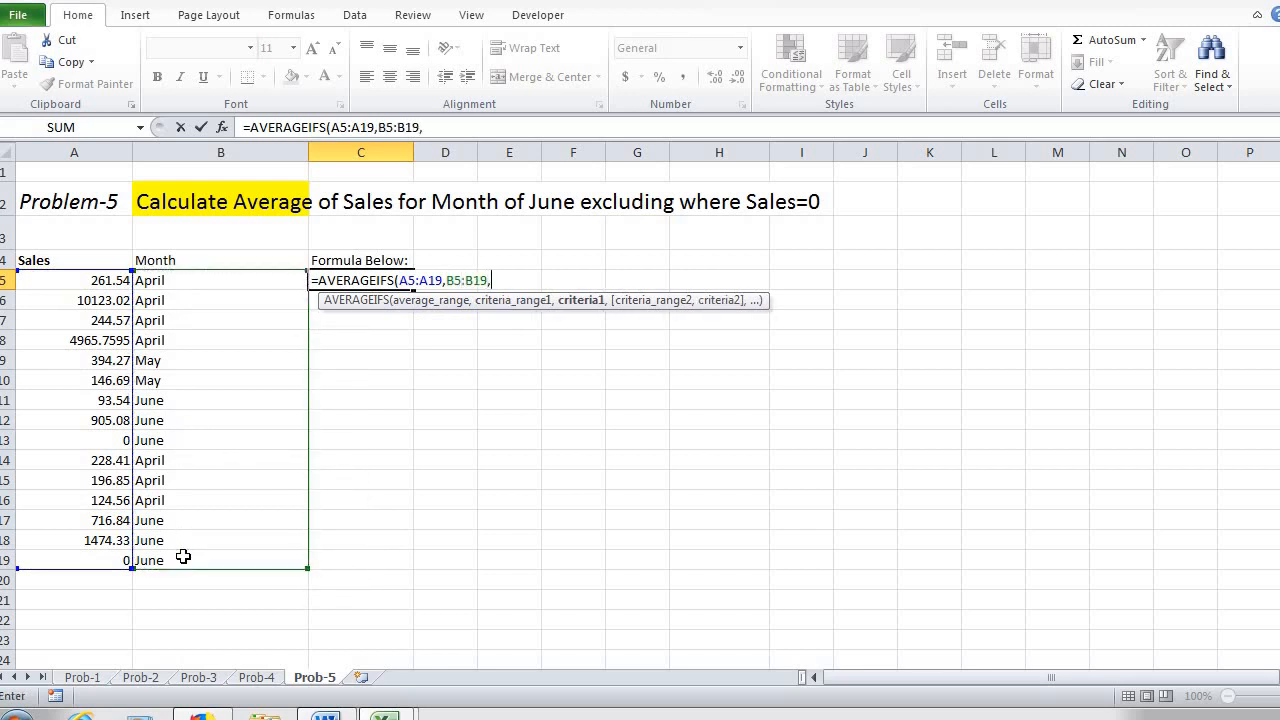
{"action": "type", "text": "\"J"}
{"action": "type", "text": "\"m"}
{"action": "key", "text": "BackSpace"}
{"action": "type", "text": ","}
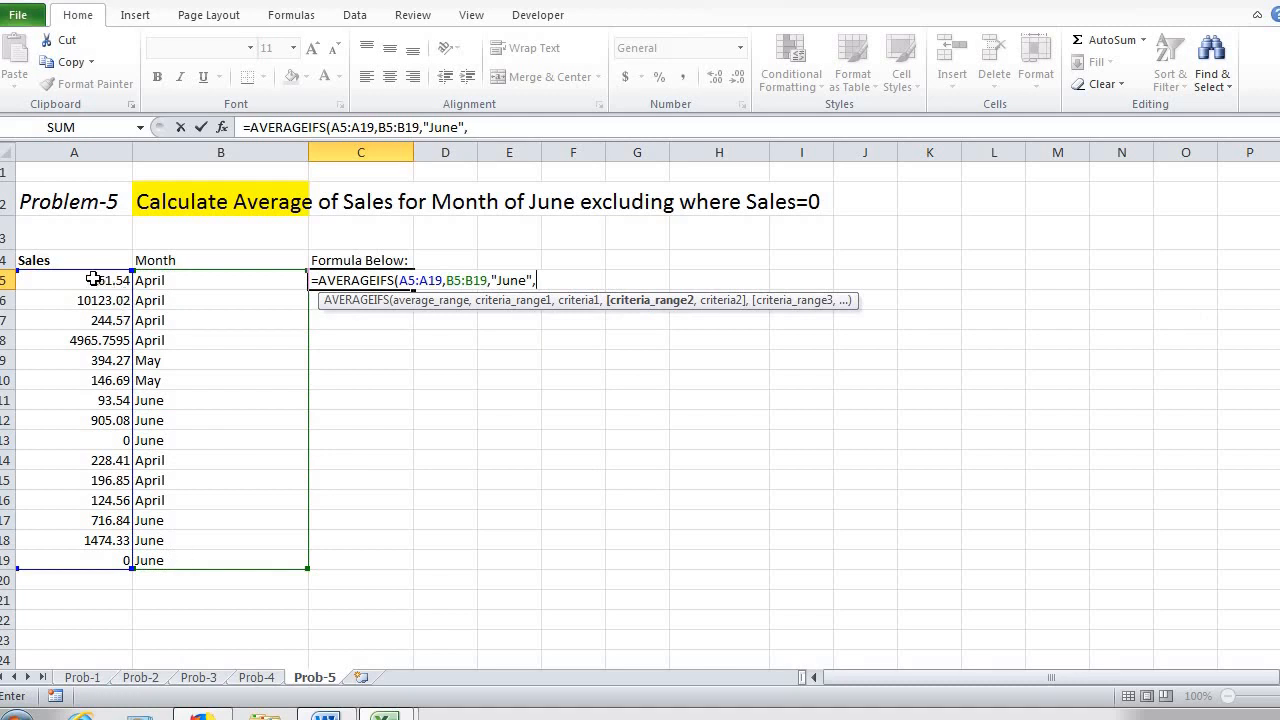
Step: Add A5:A19 as the second criteria range with the criterion "<>0" and complete the AVERAGEIFS formula in C5
{"action": "left_click_drag", "start_coordinate": [93, 280], "coordinate": [86, 557]}
{"action": "type", "text": ","}
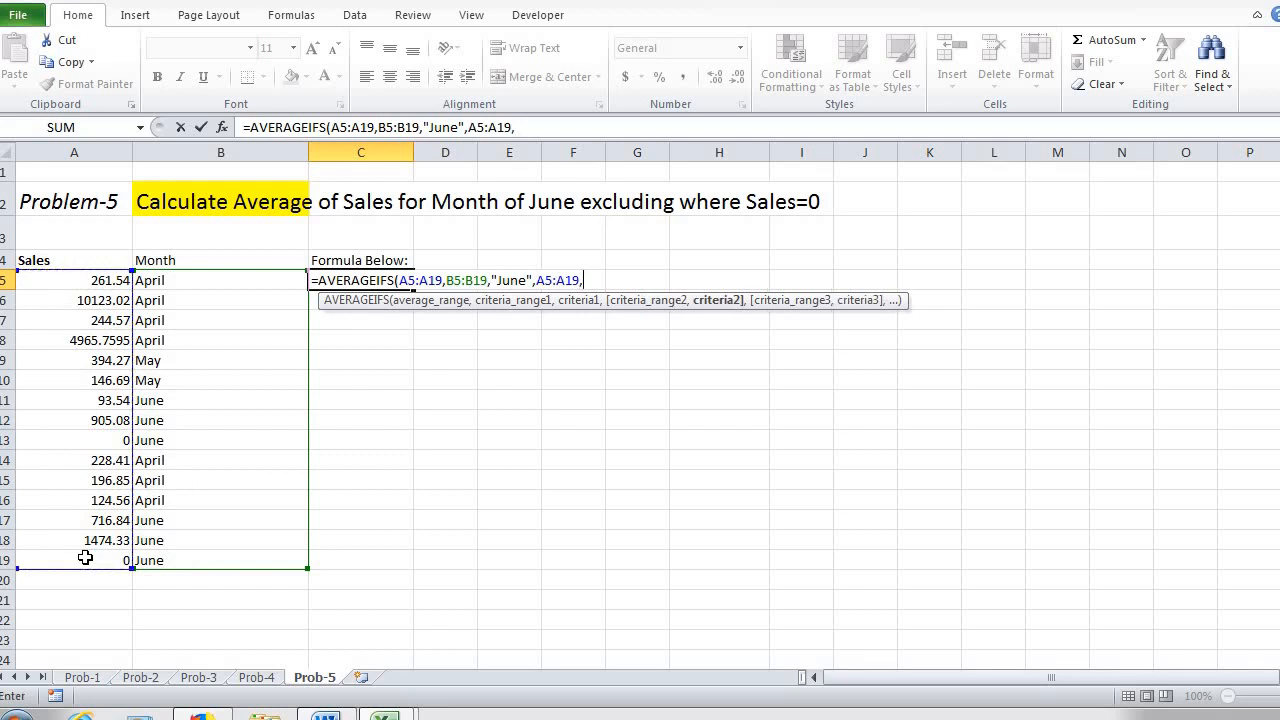
{"action": "type", "text": "\"<>0\""}
{"action": "type", "text": ")"}
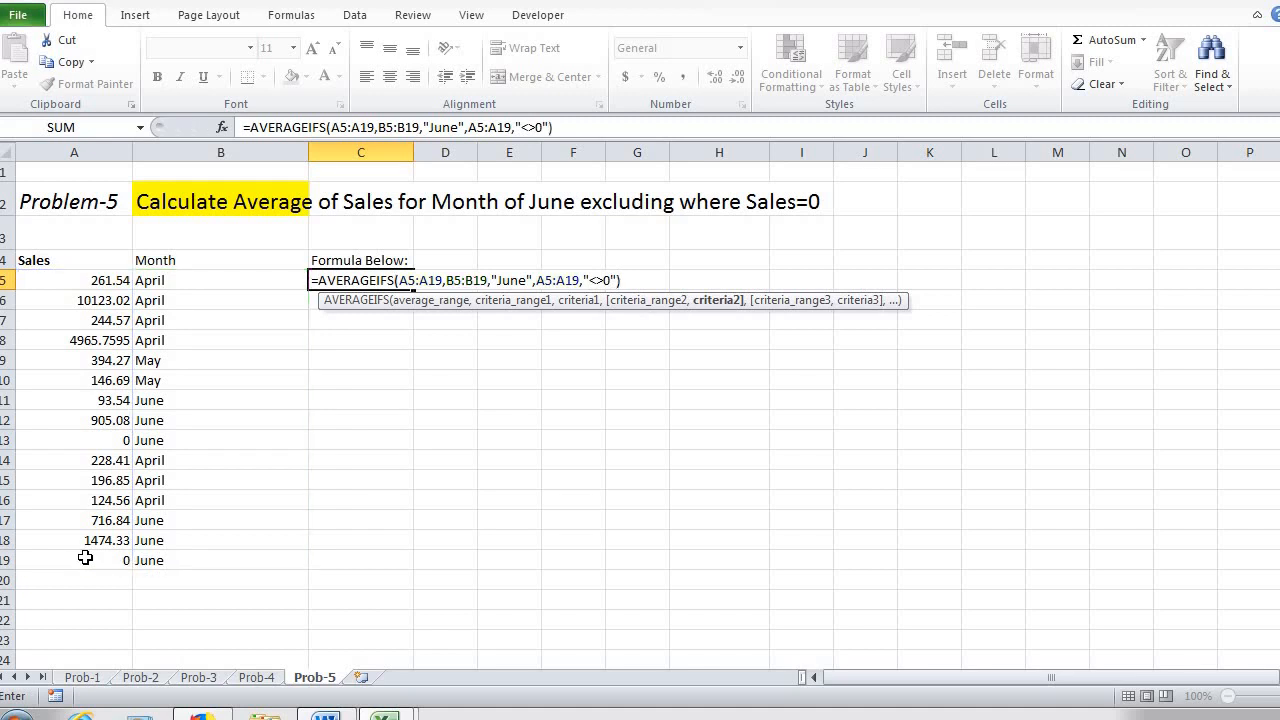
{"action": "key", "text": "ctrl+Return"}
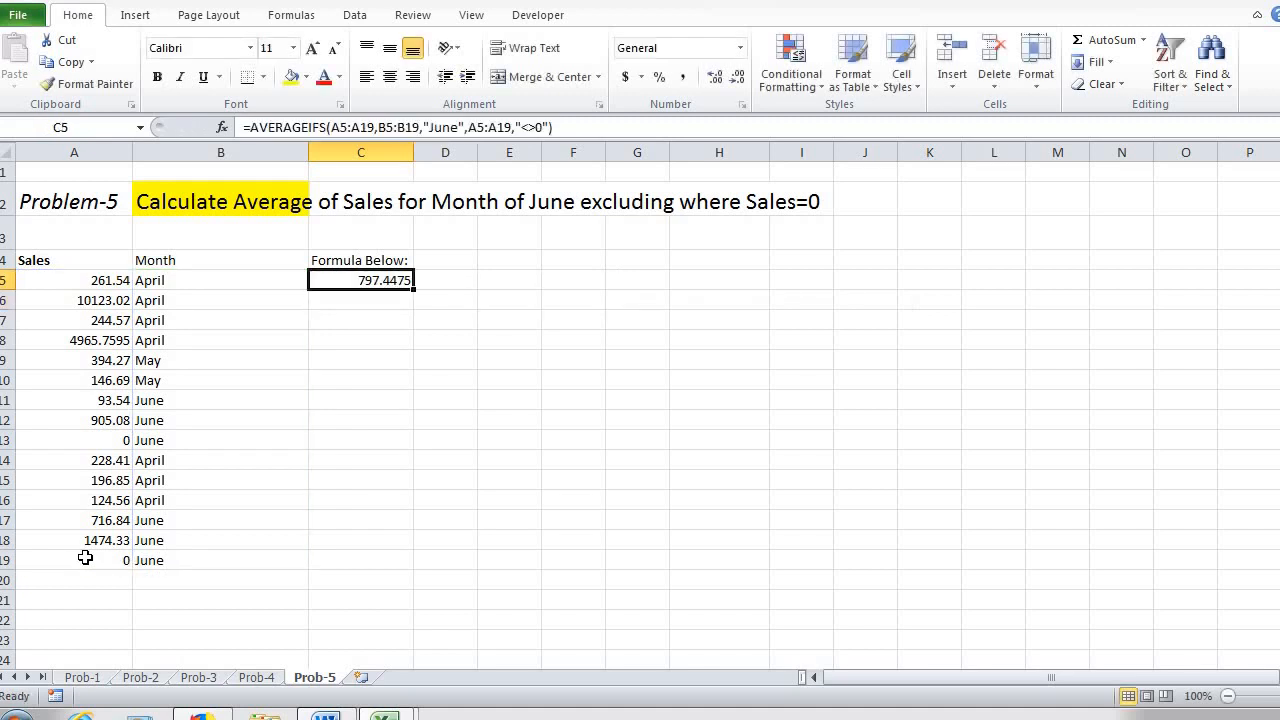
Step: Format the average in C5 to show no decimal places
{"action": "left_click", "coordinate": [718, 79]}
{"action": "left_click", "coordinate": [739, 79]}
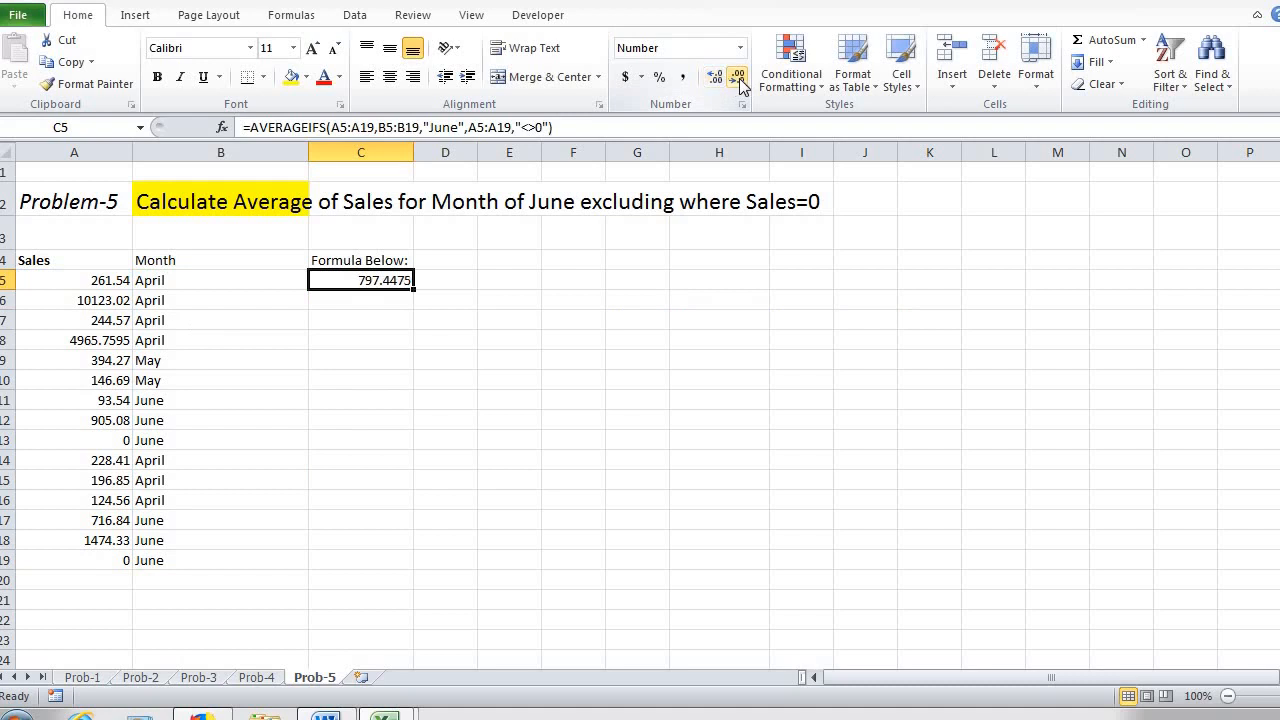
{"action": "left_click", "coordinate": [739, 79]}
{"action": "left_click", "coordinate": [739, 79]}
{"action": "left_click", "coordinate": [739, 79]}
{"action": "left_click", "coordinate": [739, 79]}
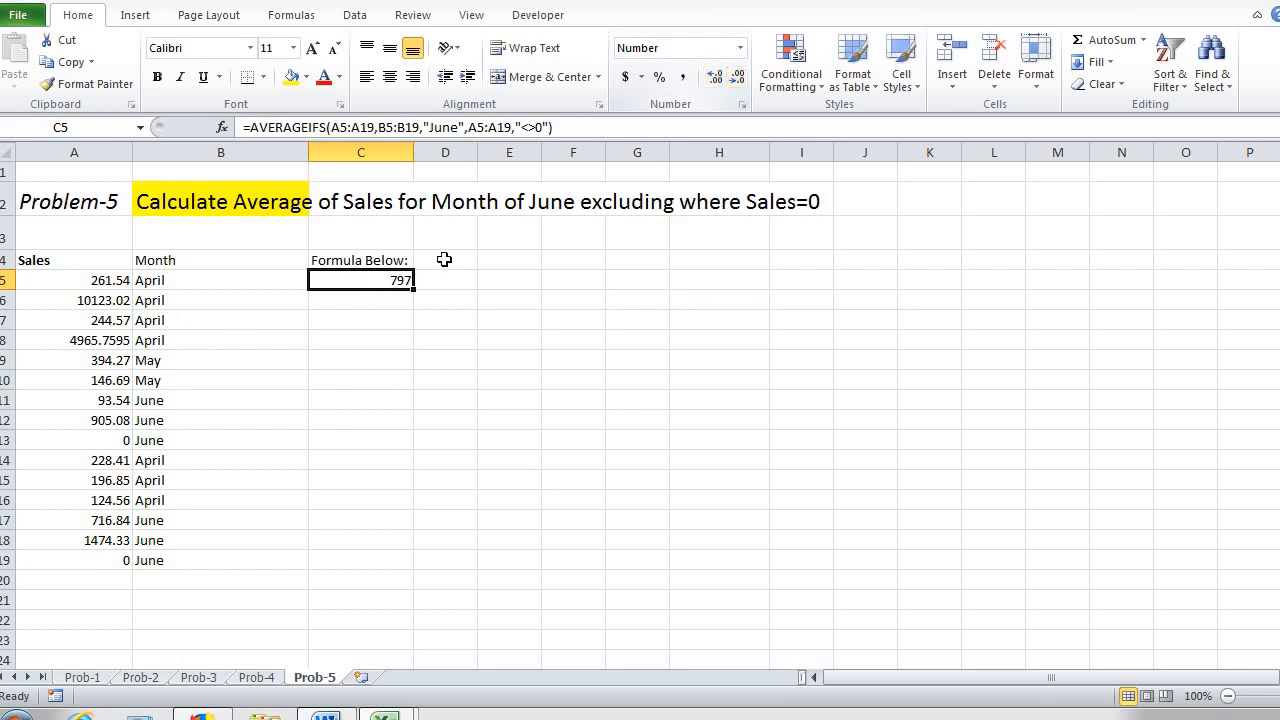